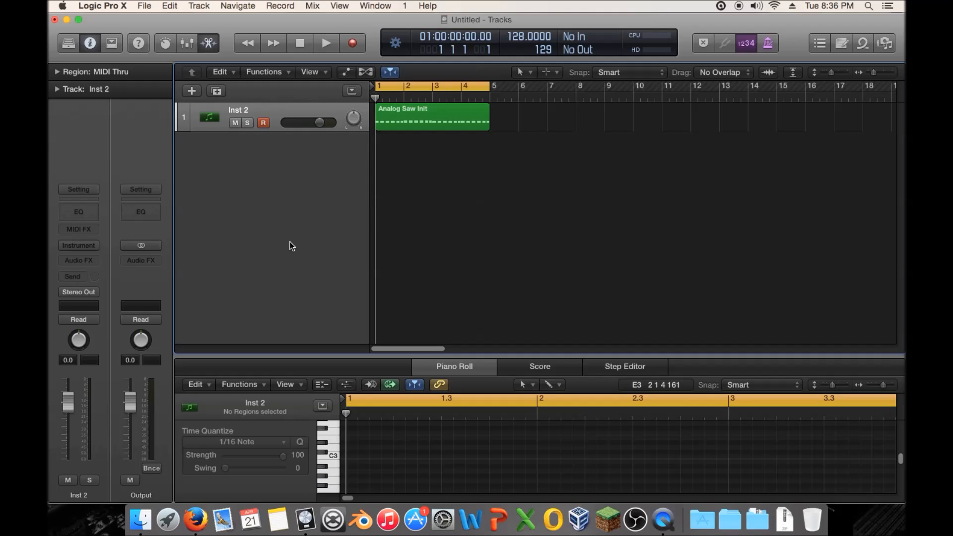
# Load the stereo ES2 (Synthesizer 2) as the Inst 2 track's instrument, audition it, and return the playhead to bar 1.
pyautogui.click(82, 247)
pyautogui.moveTo(114, 357)
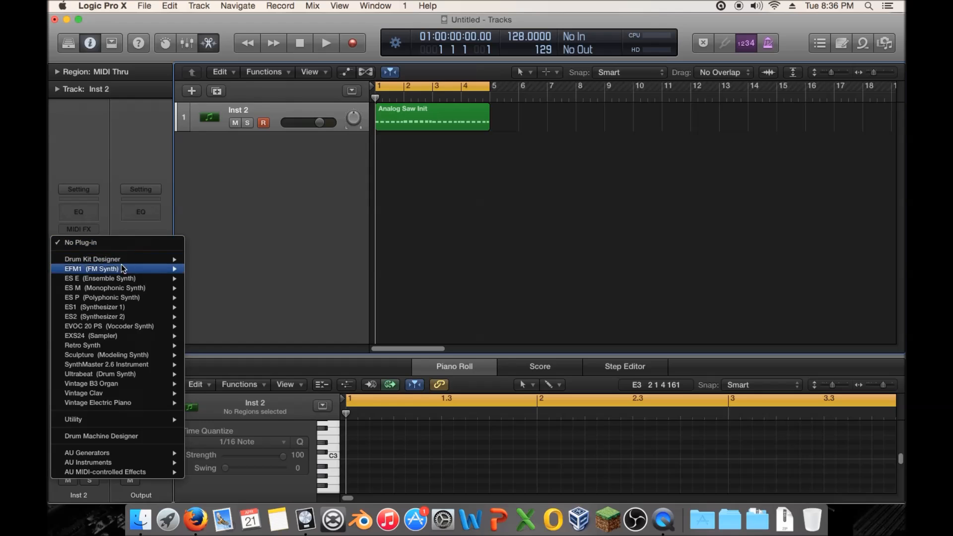
pyautogui.moveTo(149, 317)
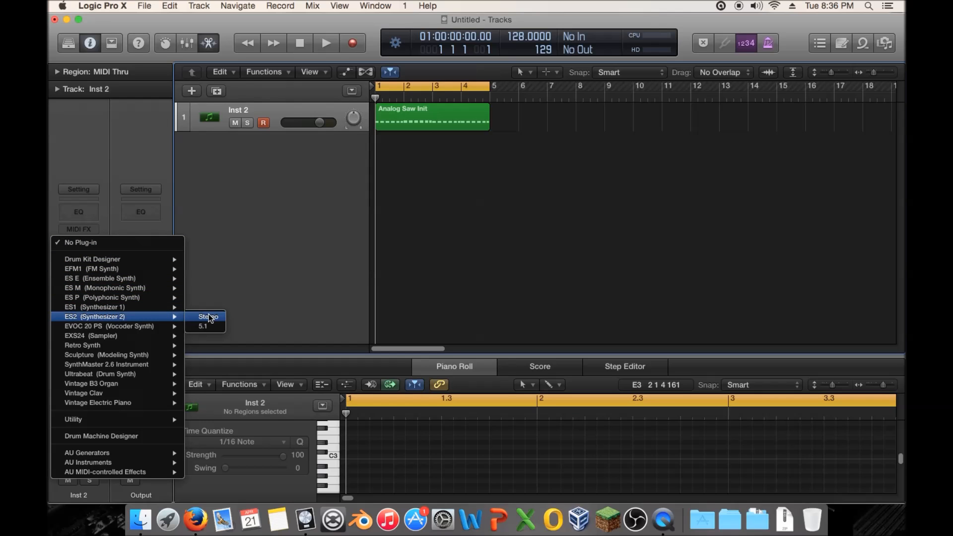
pyautogui.click(208, 316)
pyautogui.press('space')
pyautogui.moveTo(253, 48); pyautogui.dragTo(670, 156)
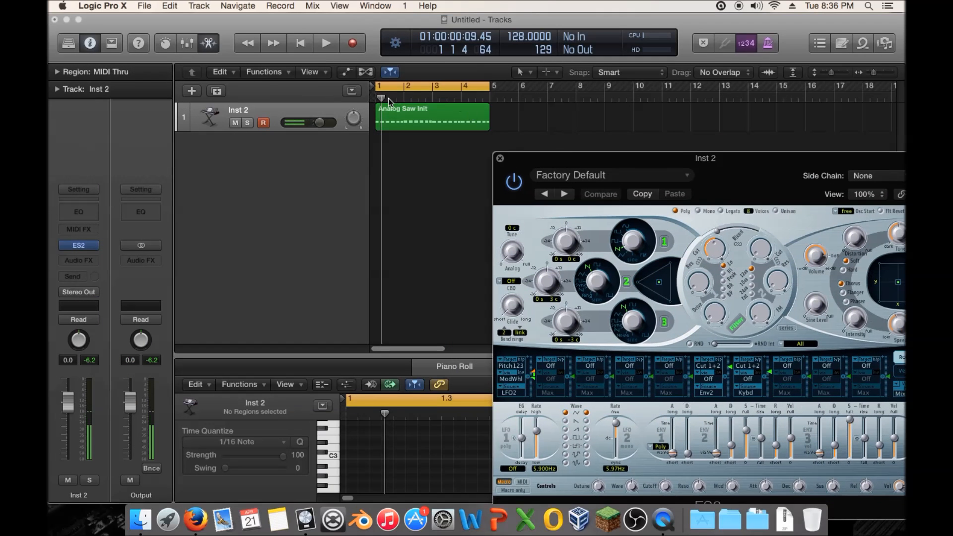
pyautogui.moveTo(383, 99); pyautogui.dragTo(368, 99)
pyautogui.moveTo(661, 161); pyautogui.dragTo(365, 80)
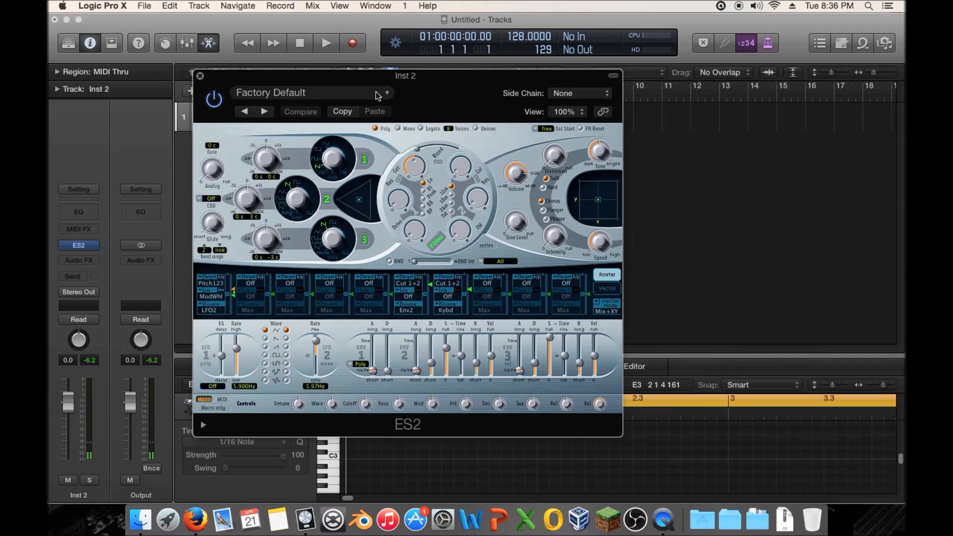
# Load the Analog Saw Init preset from the Tutorial Settings collection into the ES2.
pyautogui.click(321, 95)
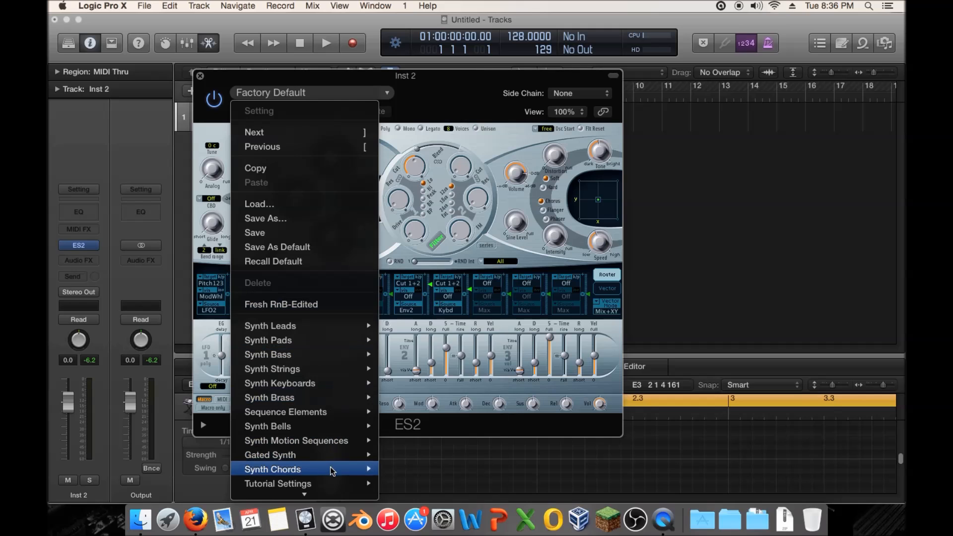
pyautogui.moveTo(356, 486)
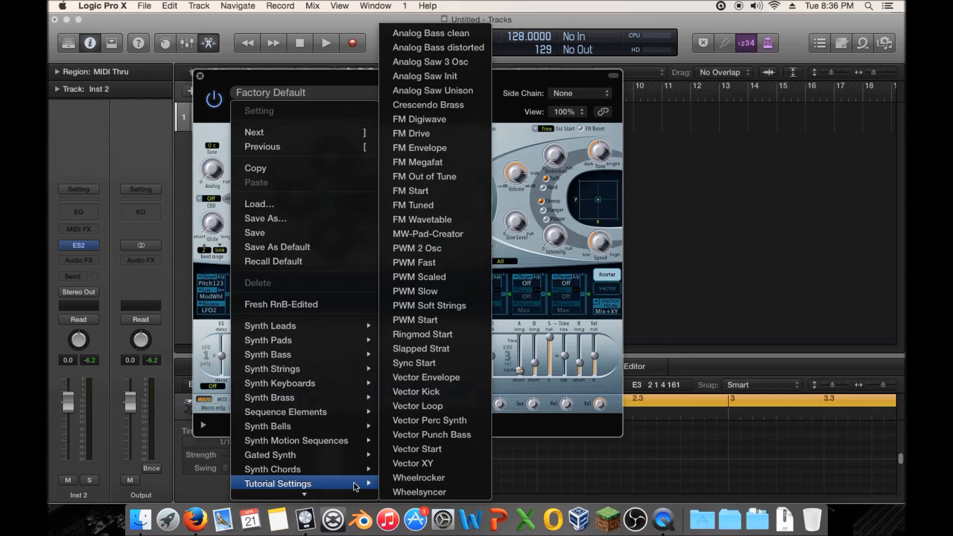
pyautogui.click(470, 75)
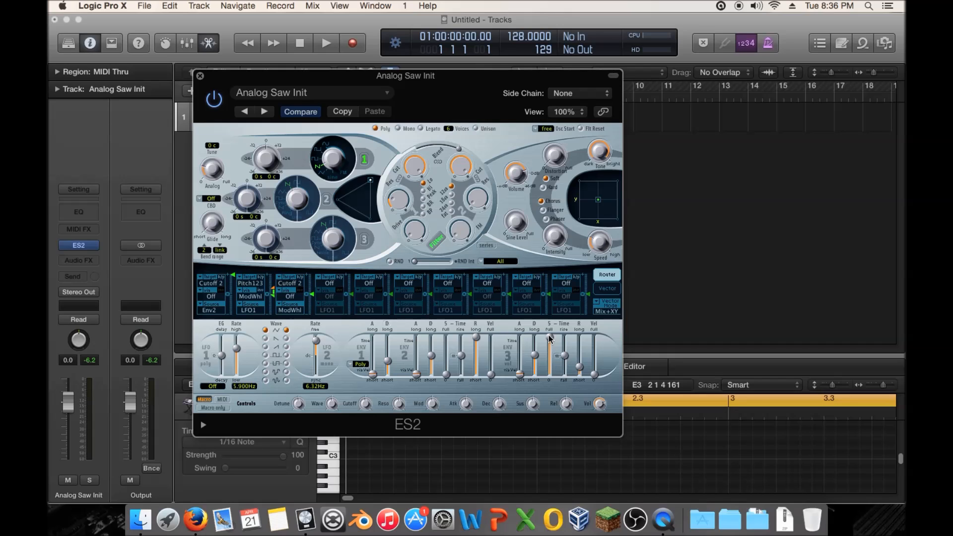
# Lower the sustain of Envelope 3 to 0.000 and play the region to audition the plucked sound.
pyautogui.moveTo(550, 337); pyautogui.dragTo(548, 420)
pyautogui.press('space')
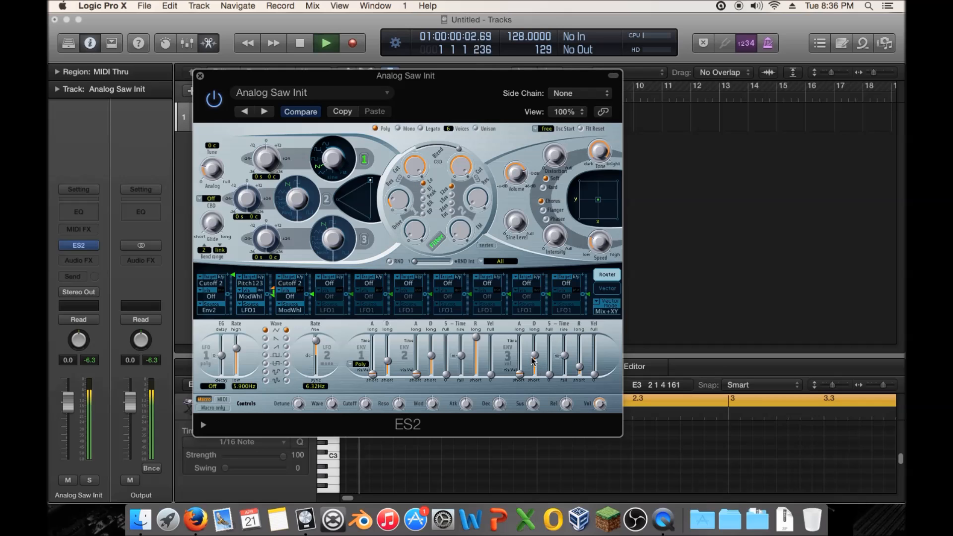
pyautogui.press('space')
pyautogui.moveTo(549, 374)
pyautogui.mouseDown()
pyautogui.moveTo(551, 322)
pyautogui.moveTo(548, 375)
pyautogui.mouseUp()
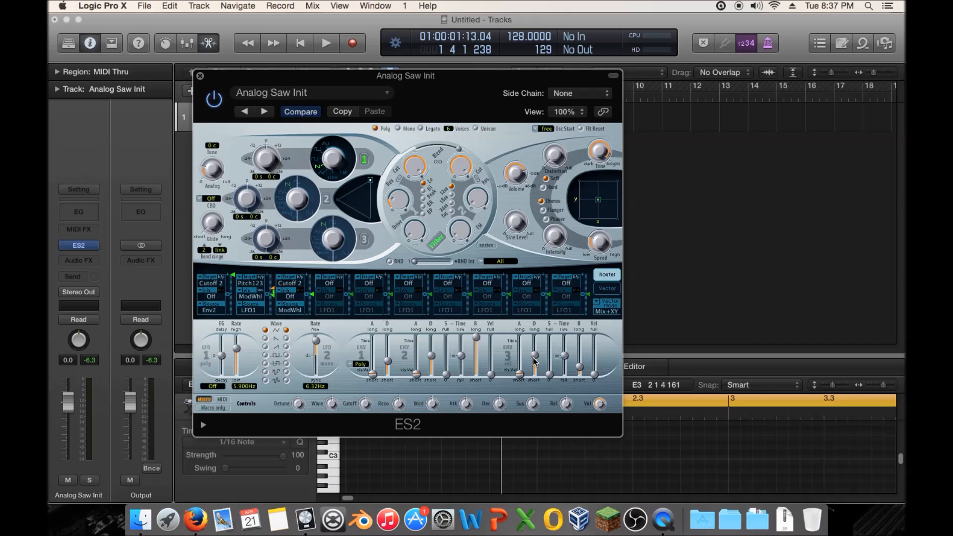
pyautogui.moveTo(550, 376)
pyautogui.press('space')
# Try a slightly shorter Envelope 3 decay while the region plays.
pyautogui.moveTo(535, 356)
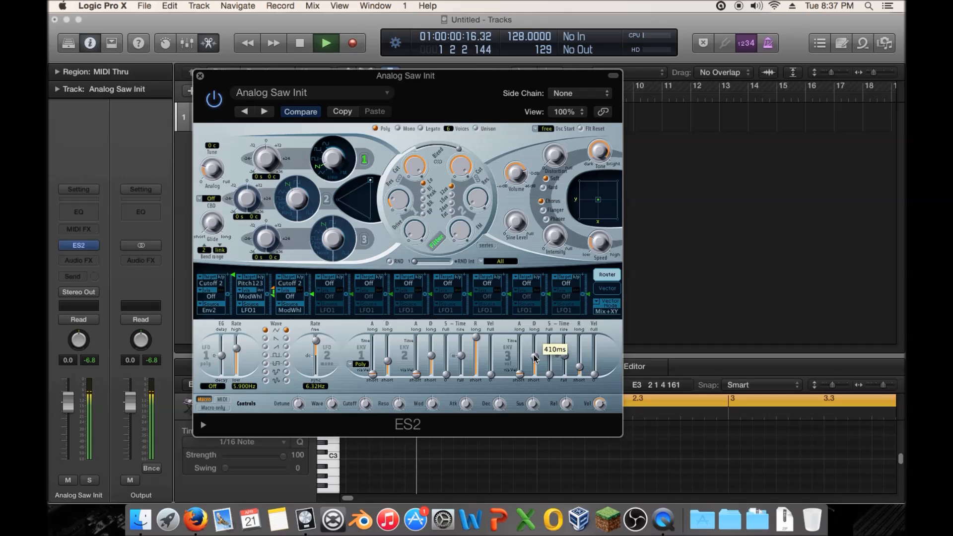
pyautogui.moveTo(534, 359); pyautogui.dragTo(534, 360)
pyautogui.press('space')
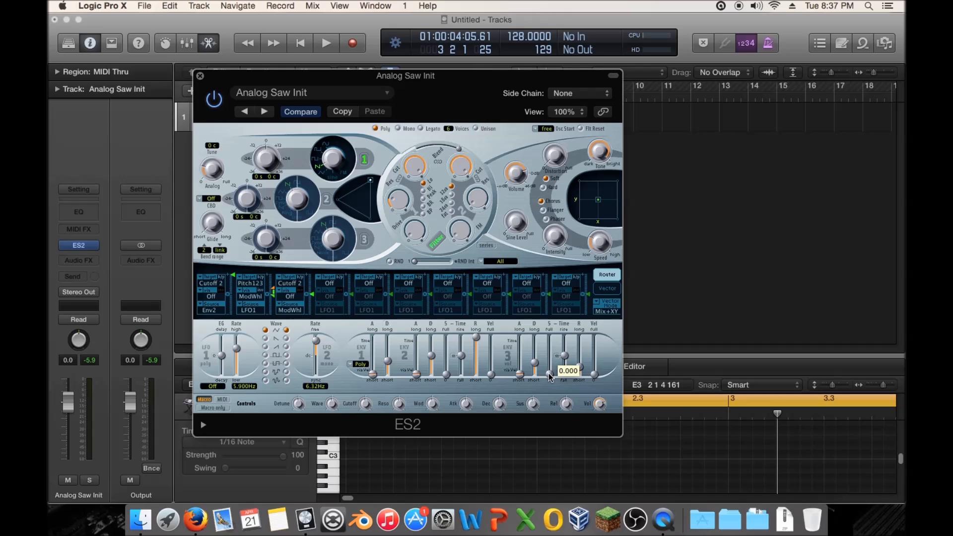
# Try raising the Envelope 3 sustain to about 0.407 while auditioning the region.
pyautogui.press('space')
pyautogui.moveTo(549, 377); pyautogui.dragTo(550, 352)
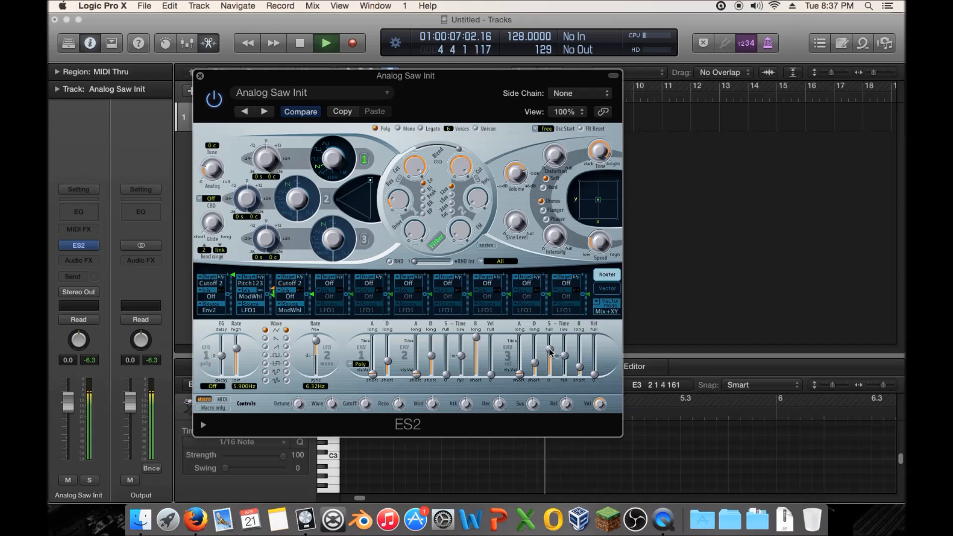
pyautogui.press('space')
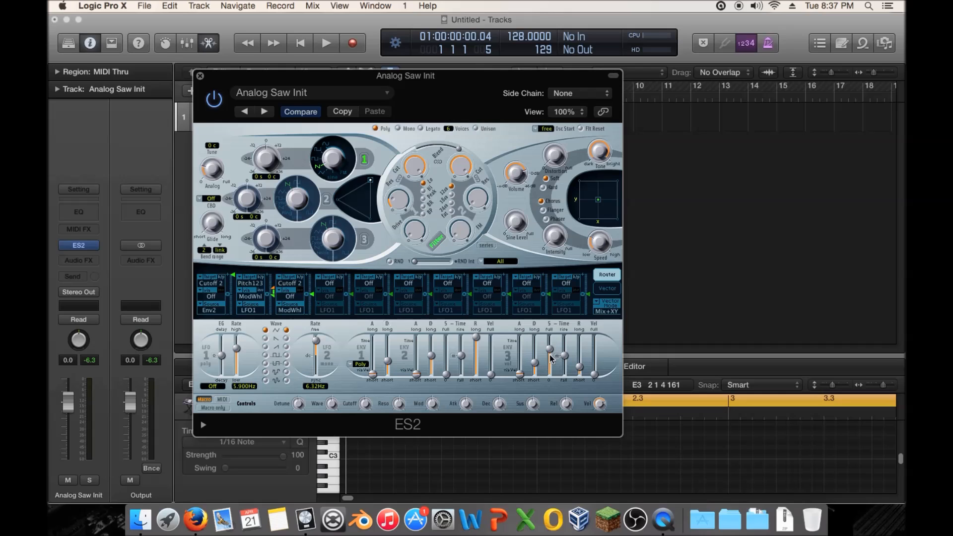
pyautogui.press('space')
pyautogui.moveTo(549, 347)
pyautogui.mouseDown()
pyautogui.moveTo(550, 334)
pyautogui.moveTo(547, 352)
pyautogui.mouseUp()
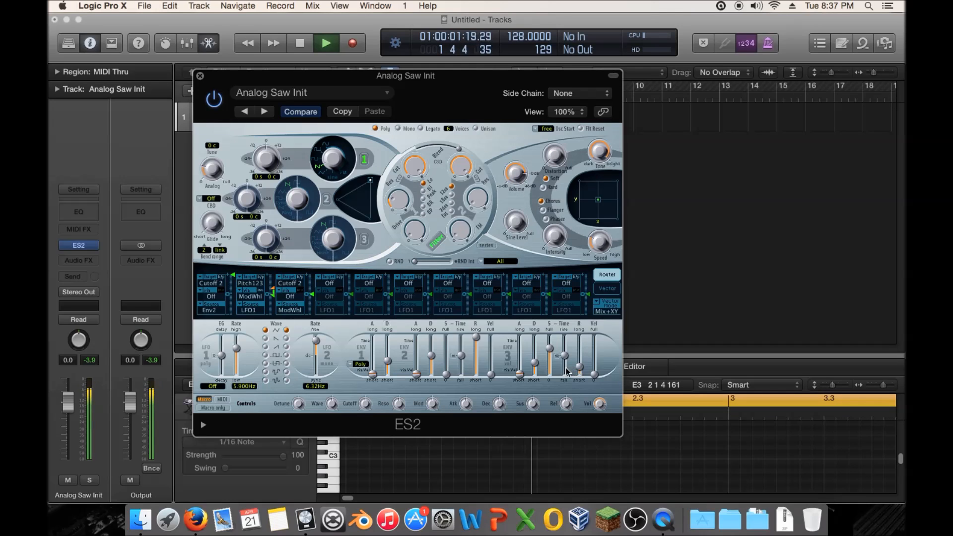
pyautogui.moveTo(550, 349); pyautogui.dragTo(550, 350)
pyautogui.press('space')
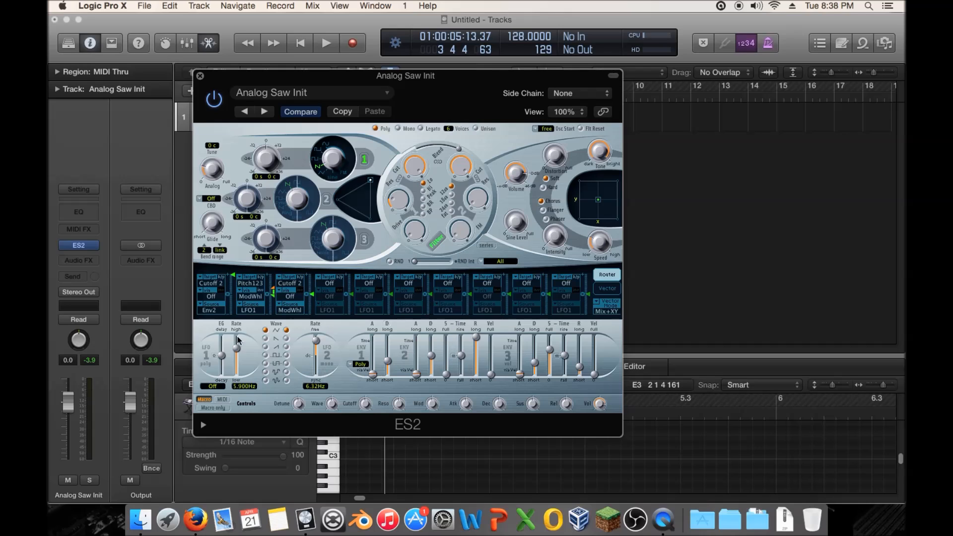
# Turn the cutoff of filter 2 down to its minimum and play the region to hear it.
pyautogui.moveTo(461, 161); pyautogui.dragTo(301, 294)
pyautogui.press('space')
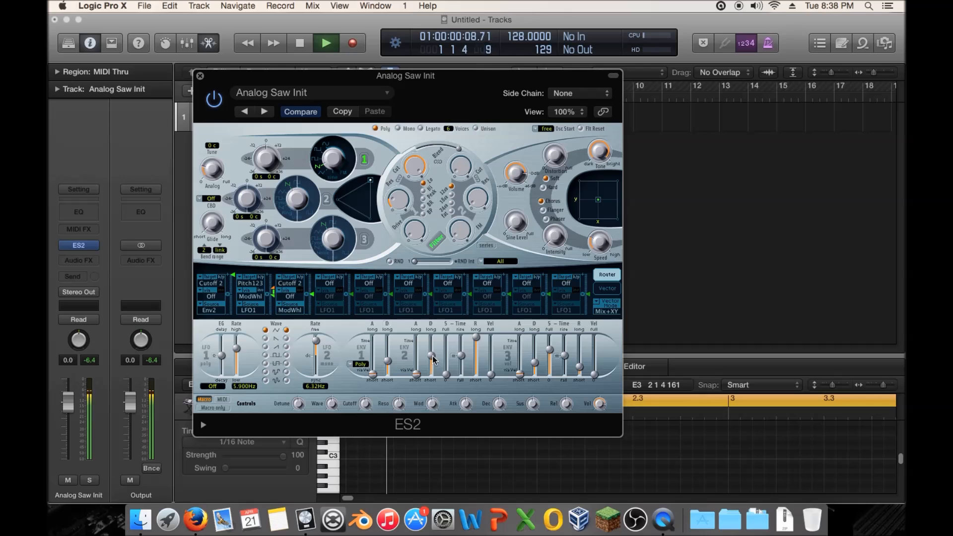
# Shorten the Envelope 2 decay to about 120 ms and raise its sustain to a high level during playback.
pyautogui.moveTo(433, 361); pyautogui.dragTo(433, 366)
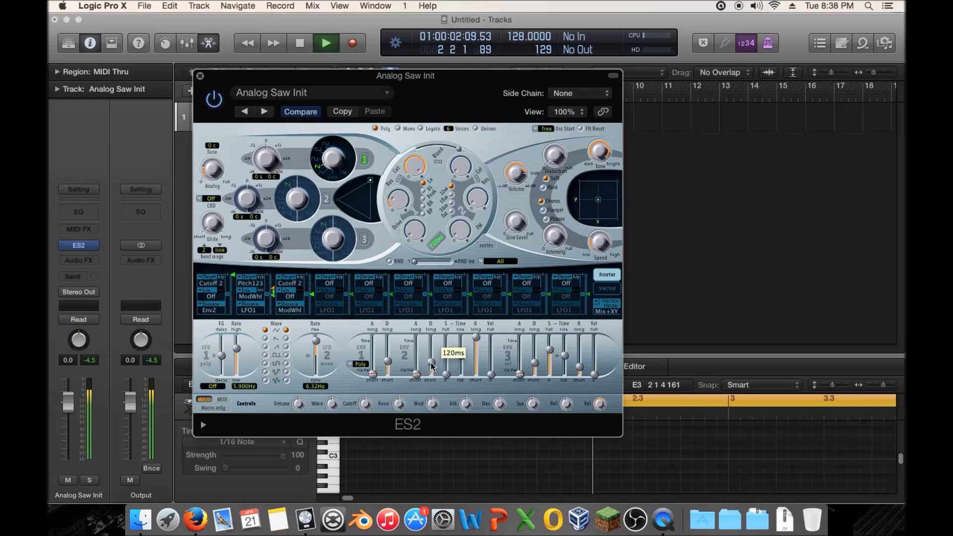
pyautogui.moveTo(433, 367); pyautogui.dragTo(449, 348)
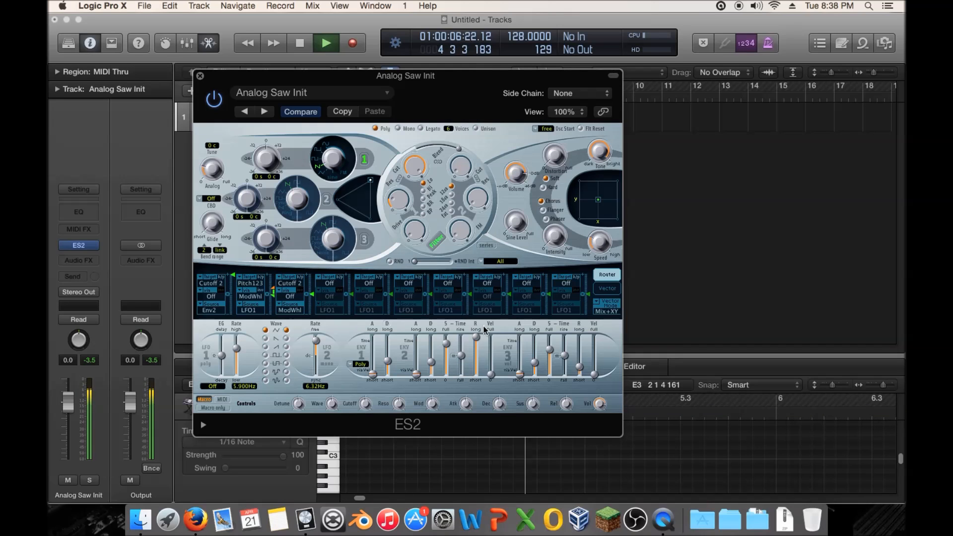
pyautogui.press('space')
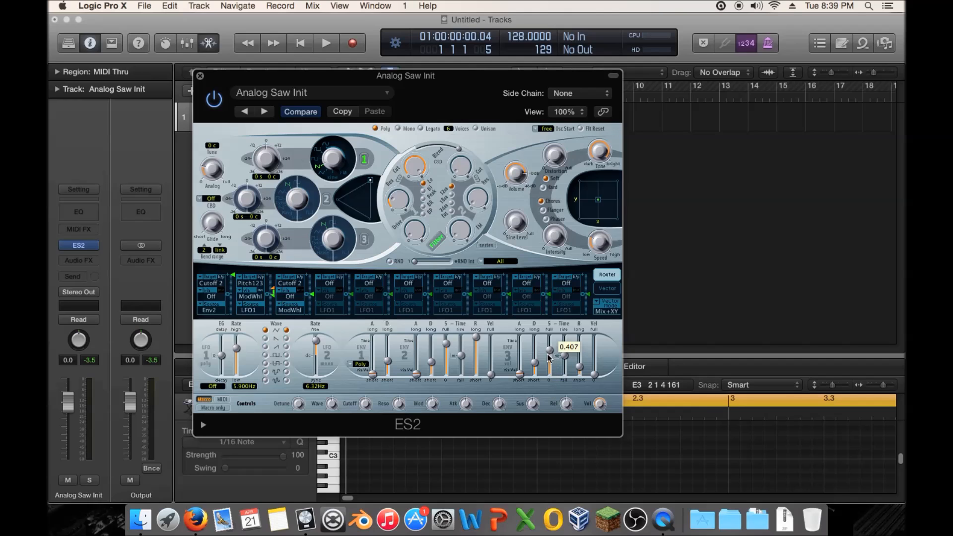
# Set Envelope 3 to zero sustain, a 410 ms decay and a slightly longer release while auditioning the region.
pyautogui.moveTo(535, 362); pyautogui.dragTo(537, 349)
pyautogui.press('space')
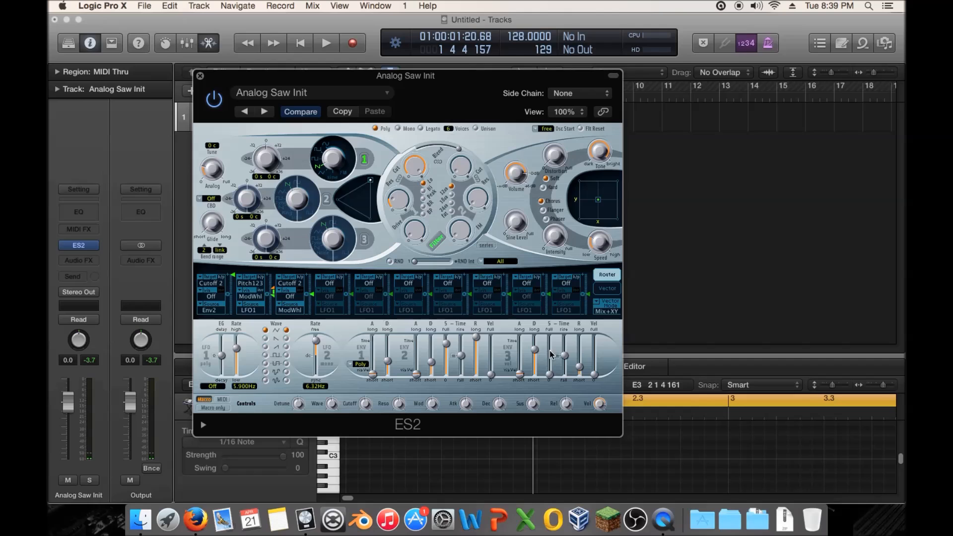
pyautogui.moveTo(580, 367); pyautogui.dragTo(582, 362)
pyautogui.press('space')
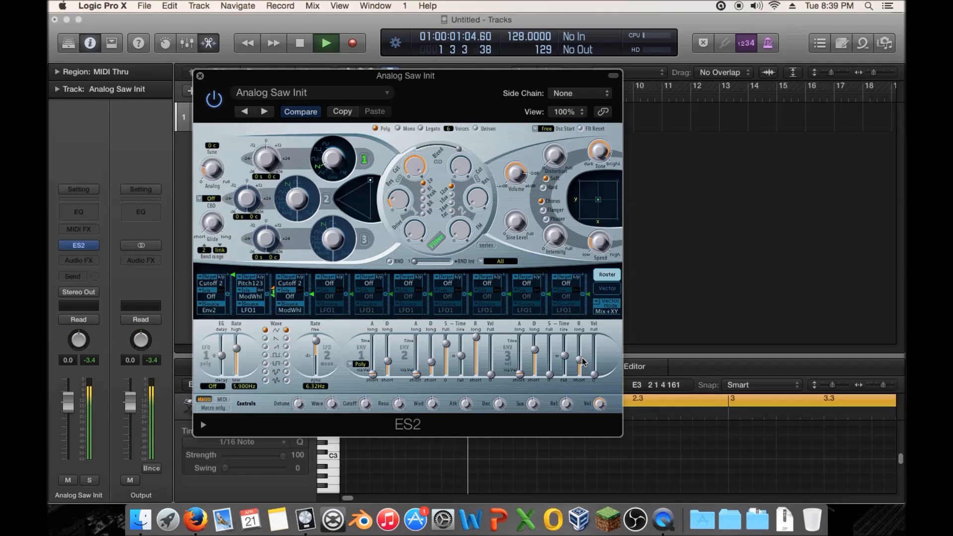
pyautogui.moveTo(534, 350); pyautogui.dragTo(537, 356)
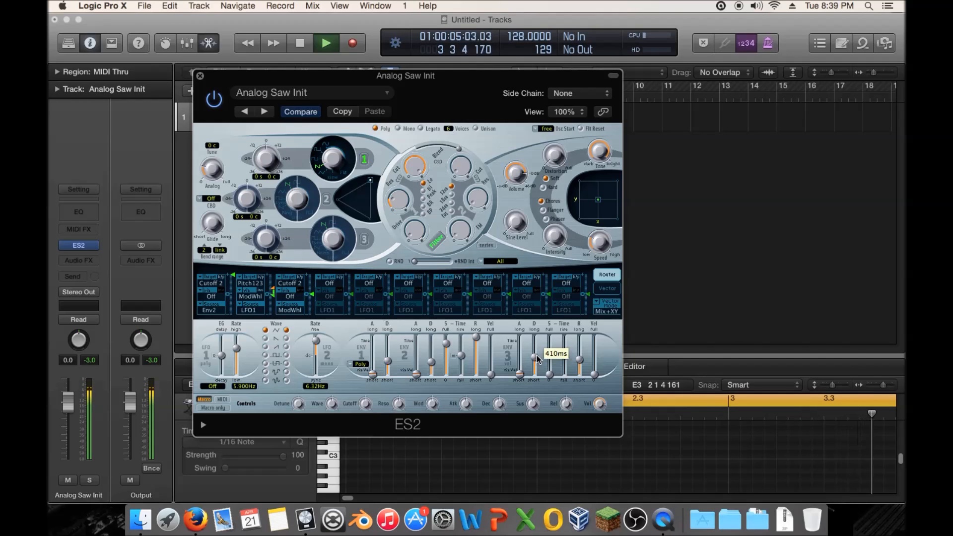
pyautogui.press('space')
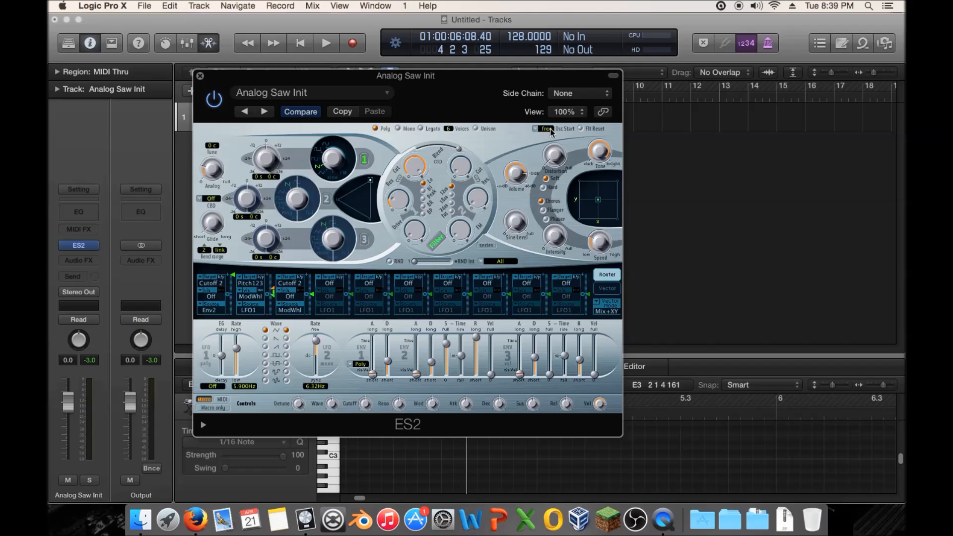
# Try the soft and hard Osc Start modes while the region plays to compare how the notes begin.
pyautogui.click(536, 130)
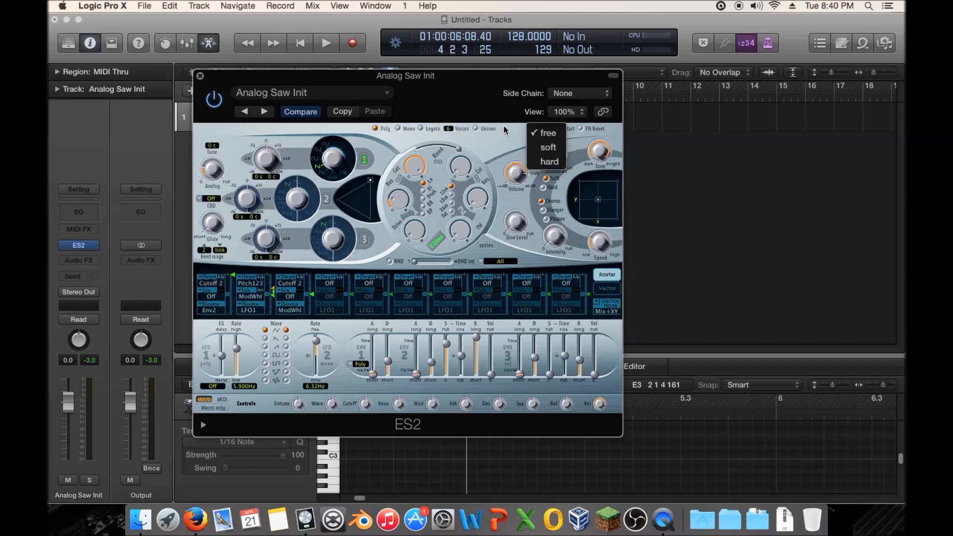
pyautogui.press('space')
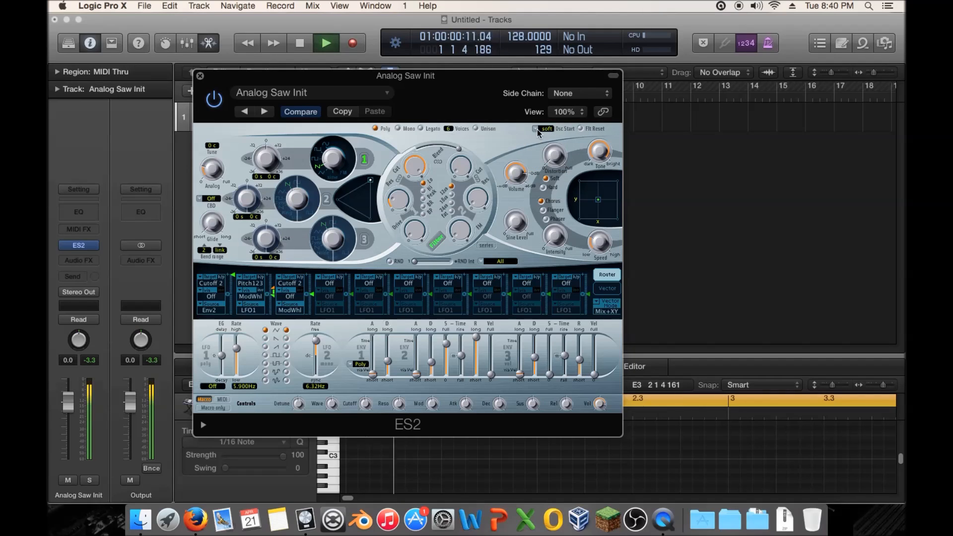
pyautogui.click(545, 128)
pyautogui.click(537, 131)
pyautogui.click(543, 151)
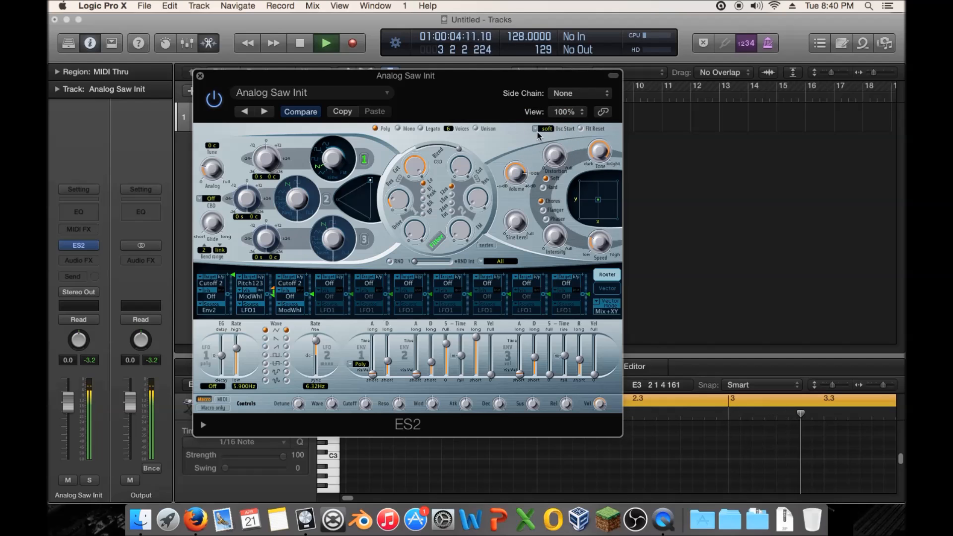
pyautogui.click(537, 132)
pyautogui.click(538, 148)
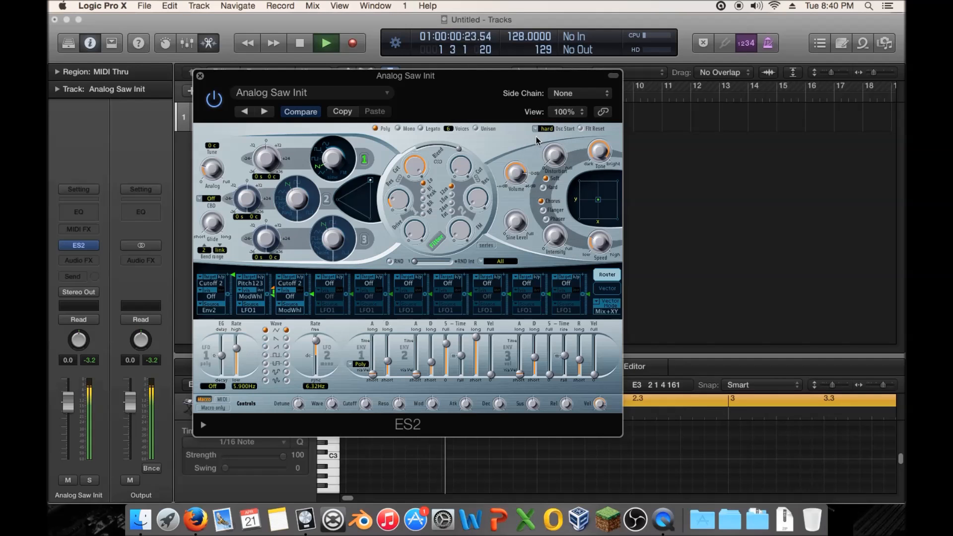
pyautogui.press('space')
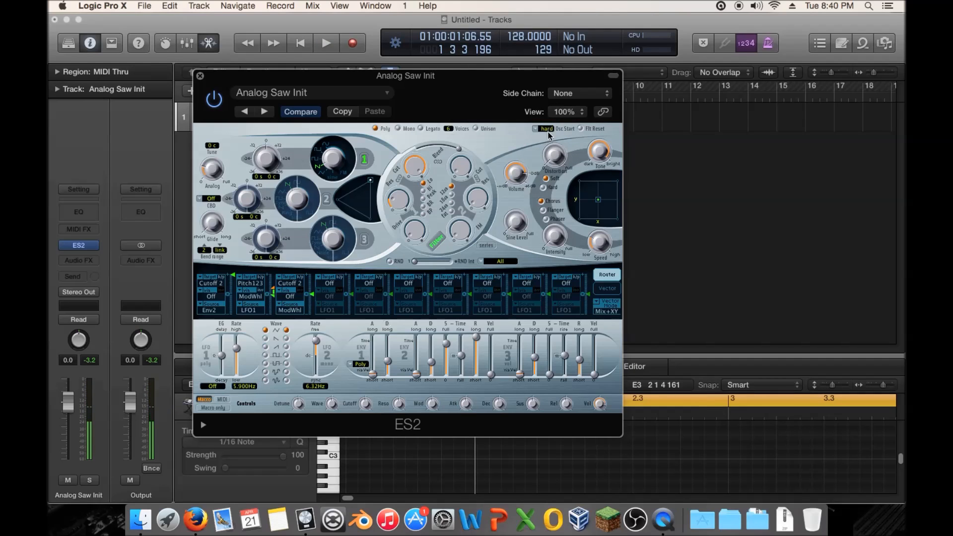
# Audition the soft Osc Start mode once more, return it to free, and stop playback.
pyautogui.click(537, 129)
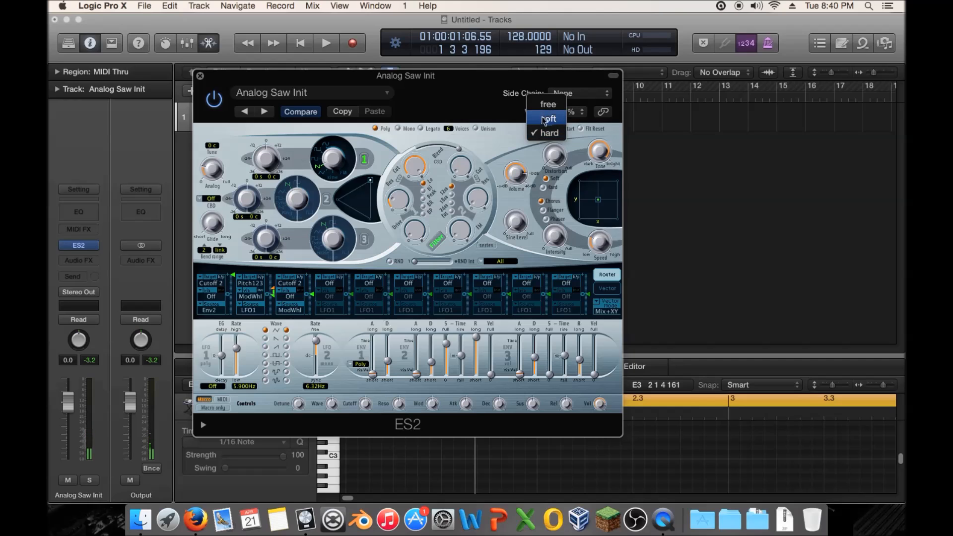
pyautogui.click(539, 150)
pyautogui.press('space')
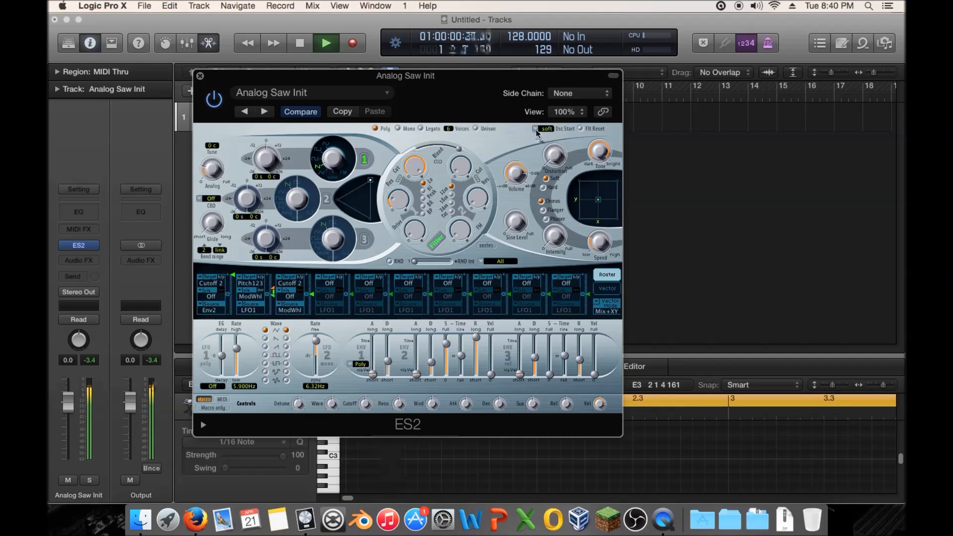
pyautogui.click(537, 130)
pyautogui.click(541, 117)
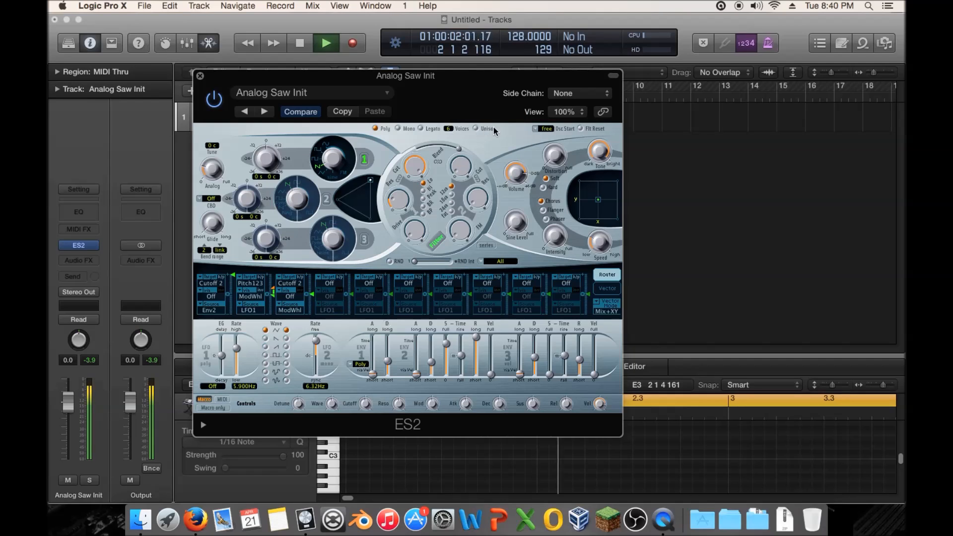
pyautogui.press('space')
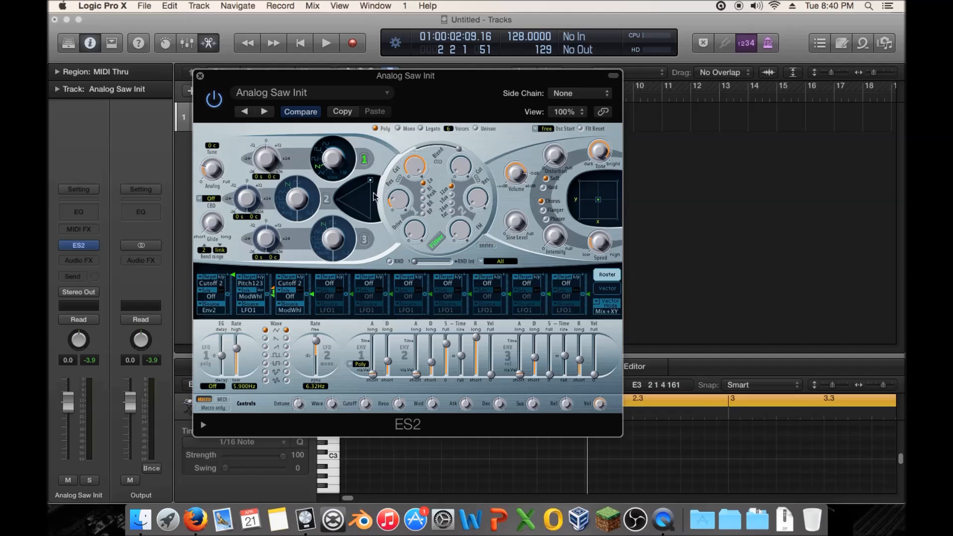
# Set the ES2 to 16 voices with Unison enabled and audition it, leaving Osc Start on free.
pyautogui.moveTo(449, 128); pyautogui.dragTo(451, 96)
pyautogui.click(477, 128)
pyautogui.press('space')
pyautogui.press('space')
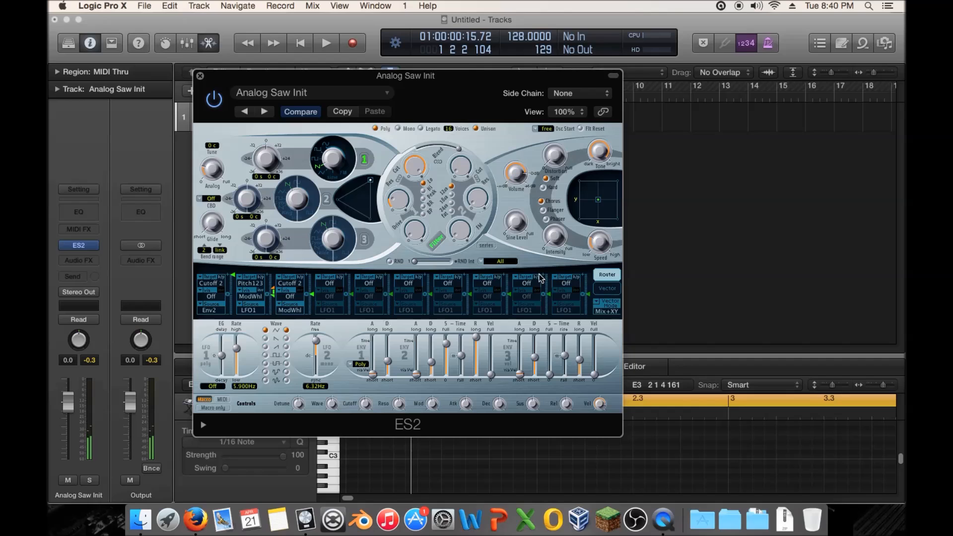
pyautogui.click(544, 131)
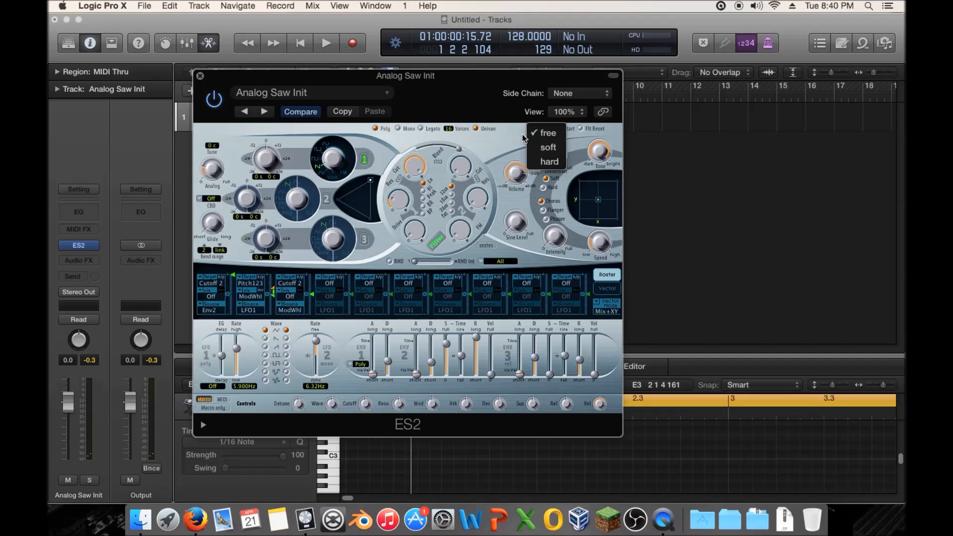
pyautogui.click(522, 138)
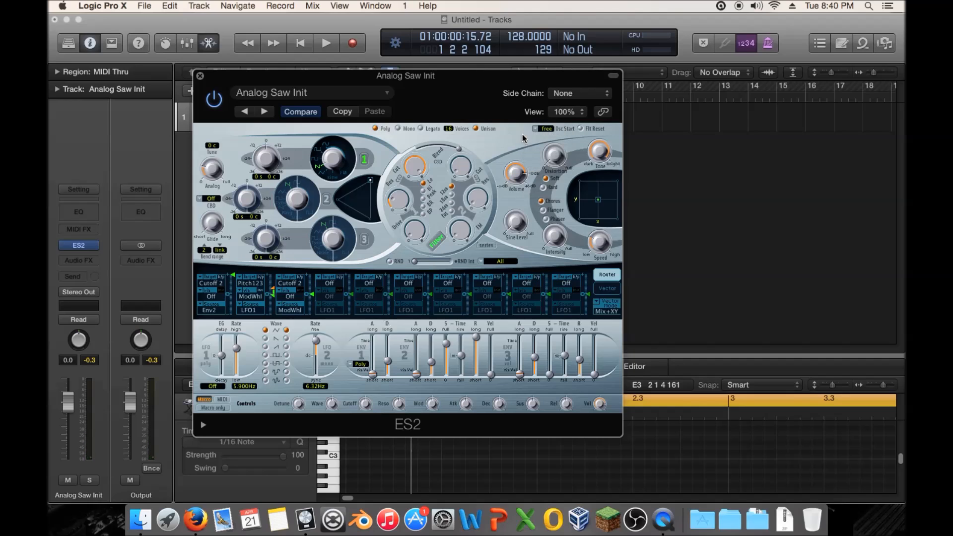
# Set the sixth modulation routing to target Pitch123 from source Env1 at an amount of 1.00.
pyautogui.click(407, 284)
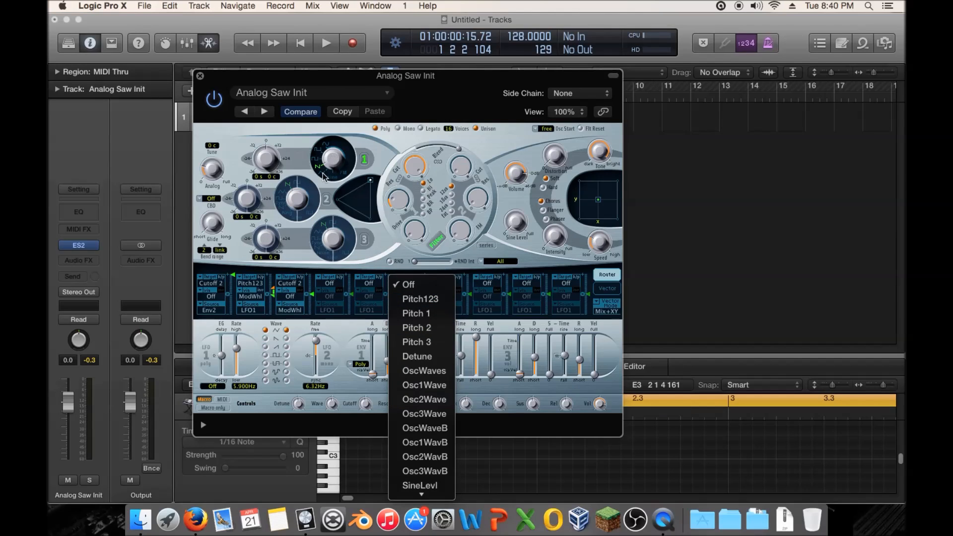
pyautogui.click(420, 298)
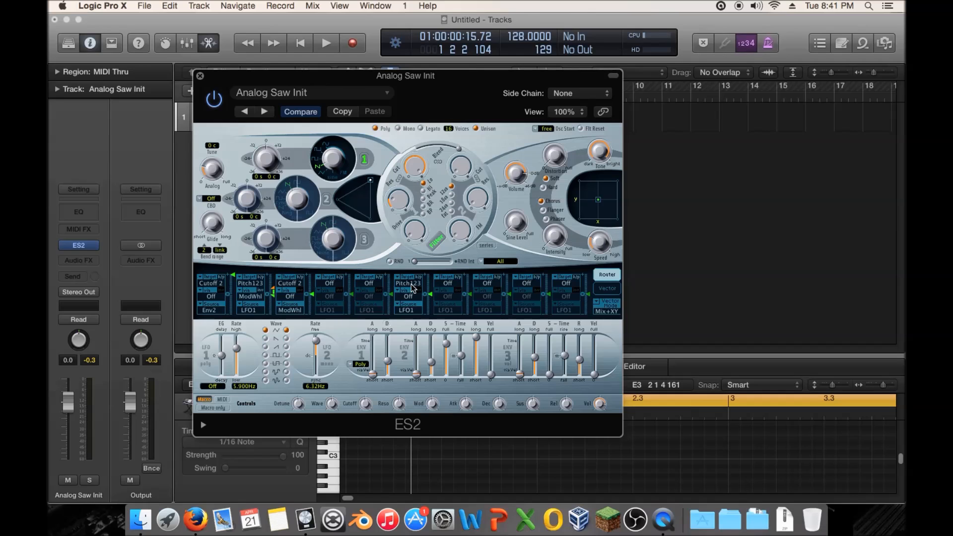
pyautogui.moveTo(427, 298); pyautogui.dragTo(431, 226)
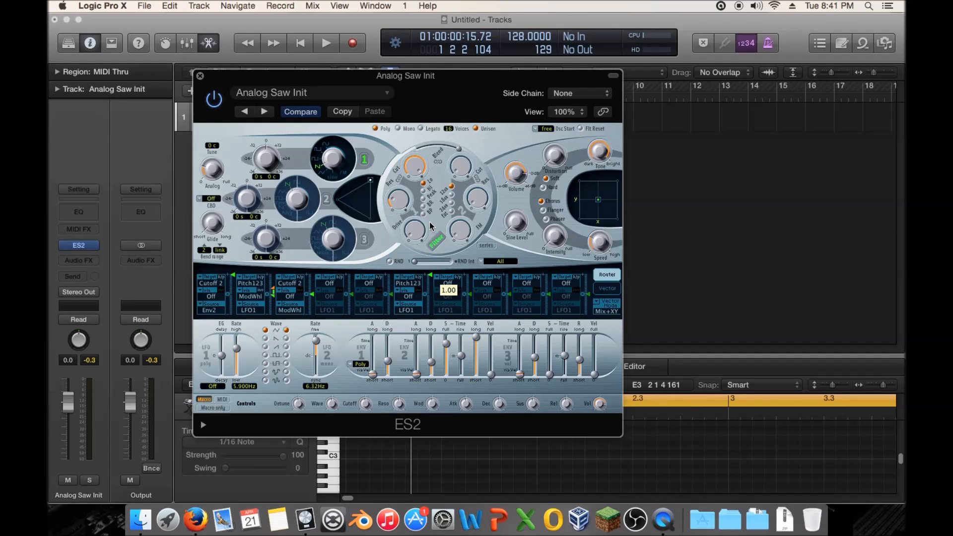
pyautogui.click(407, 311)
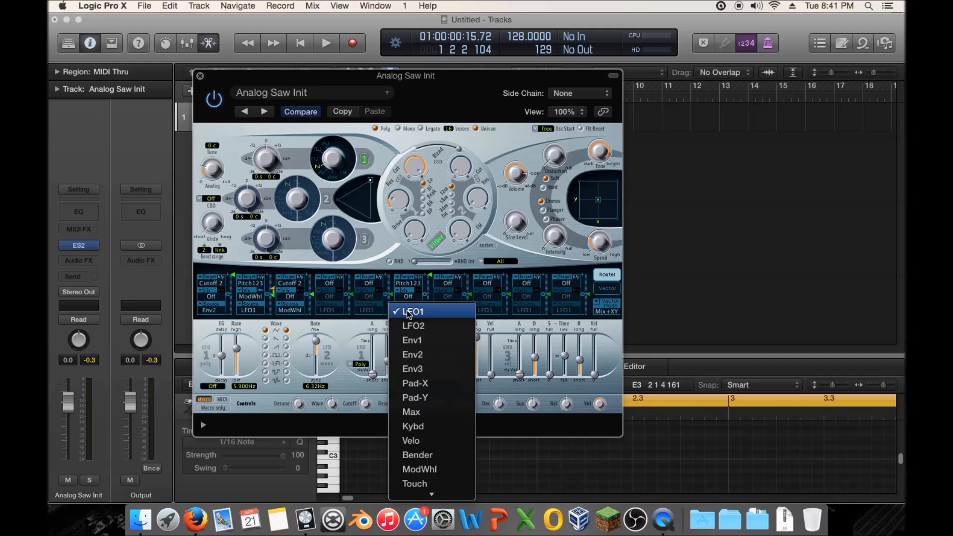
pyautogui.click(413, 340)
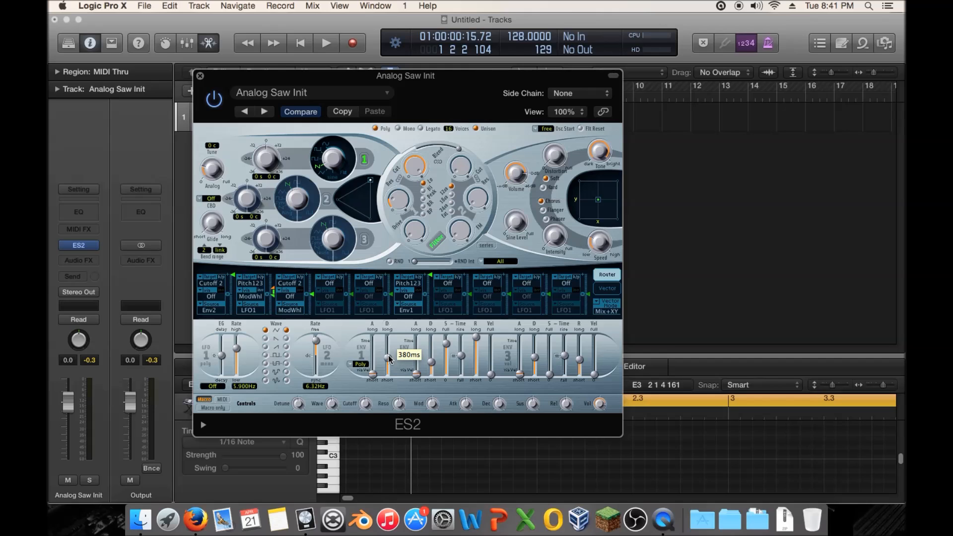
# Audition the region with the Env1 pitch modulation at full and at zero amount to compare the attack.
pyautogui.press('space')
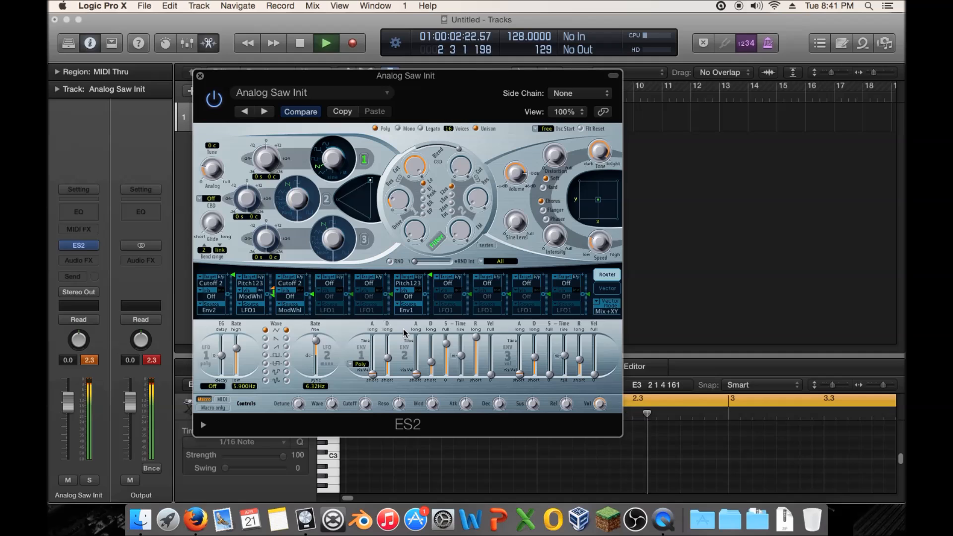
pyautogui.press('space')
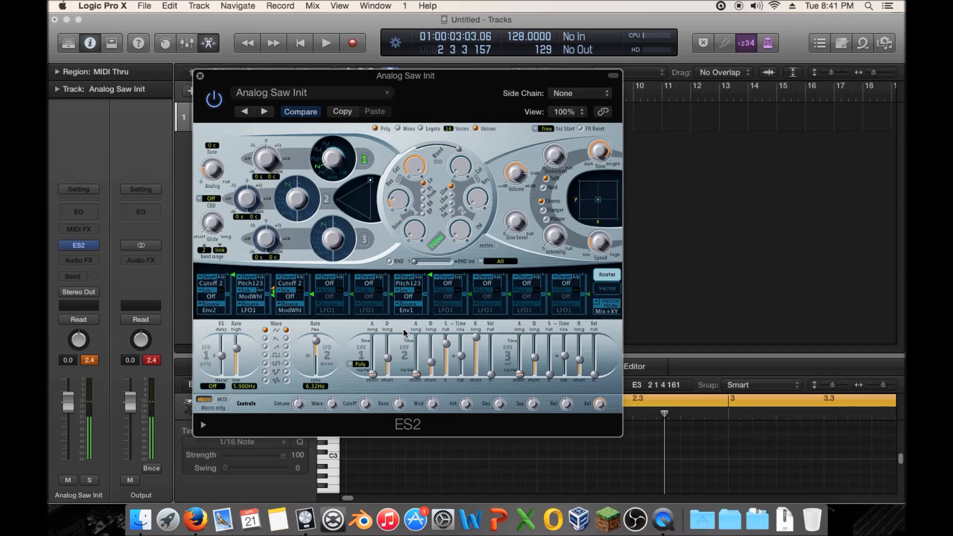
pyautogui.press('space')
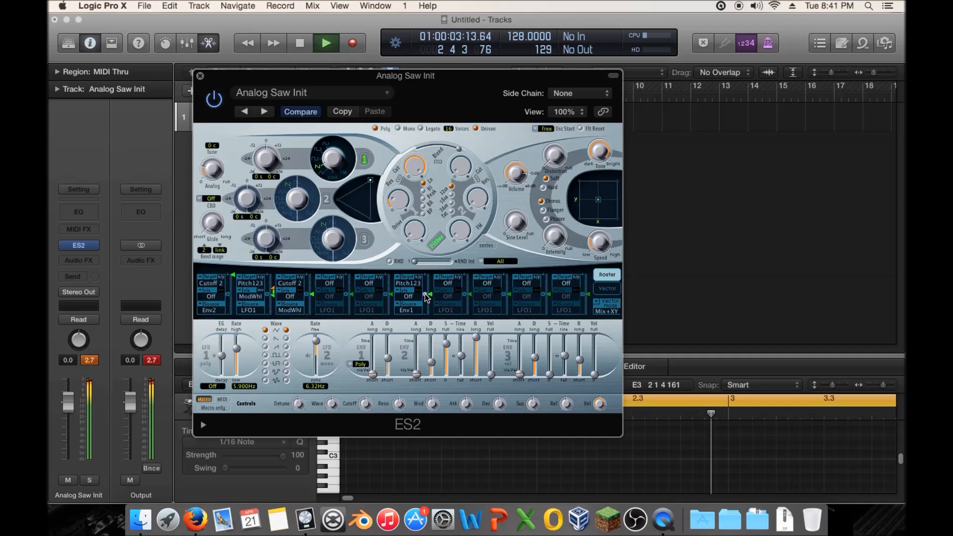
pyautogui.press('space')
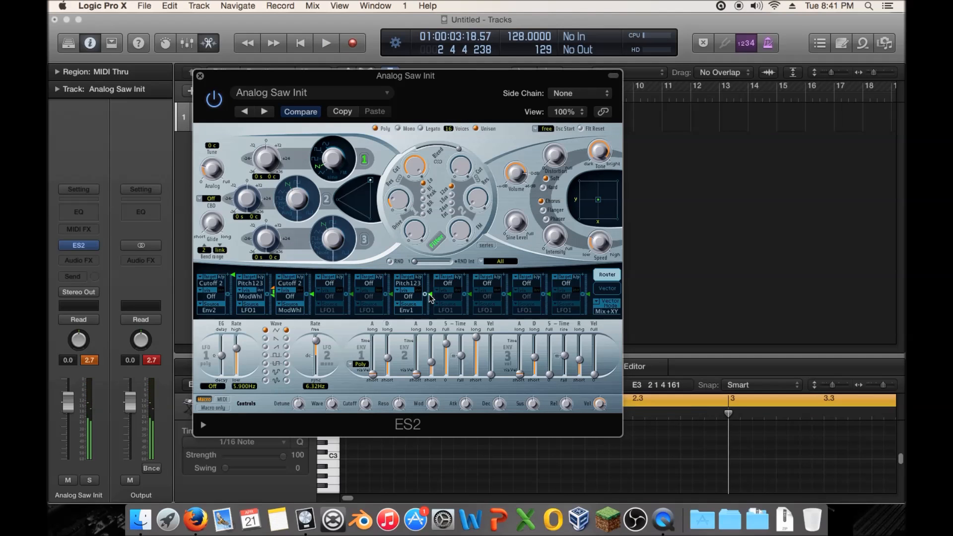
pyautogui.press('space')
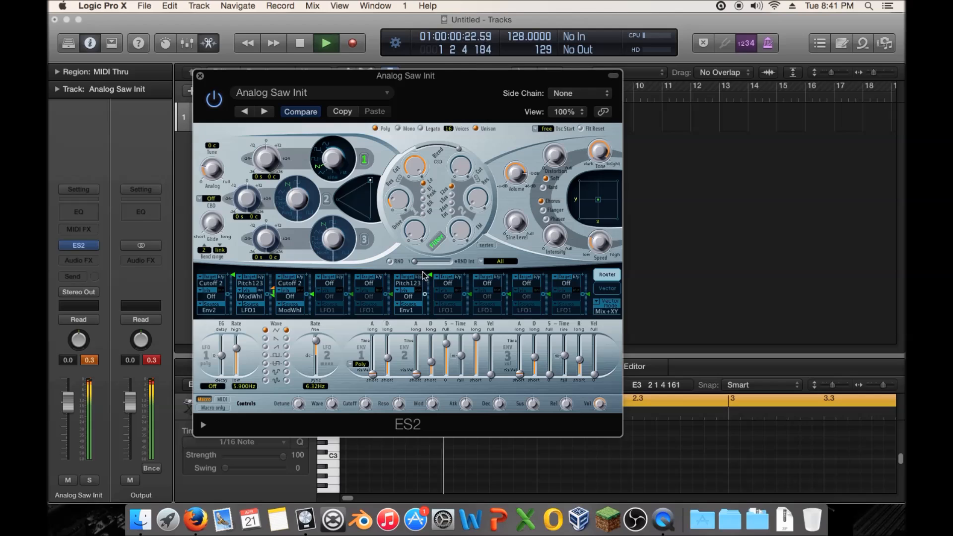
pyautogui.press('space')
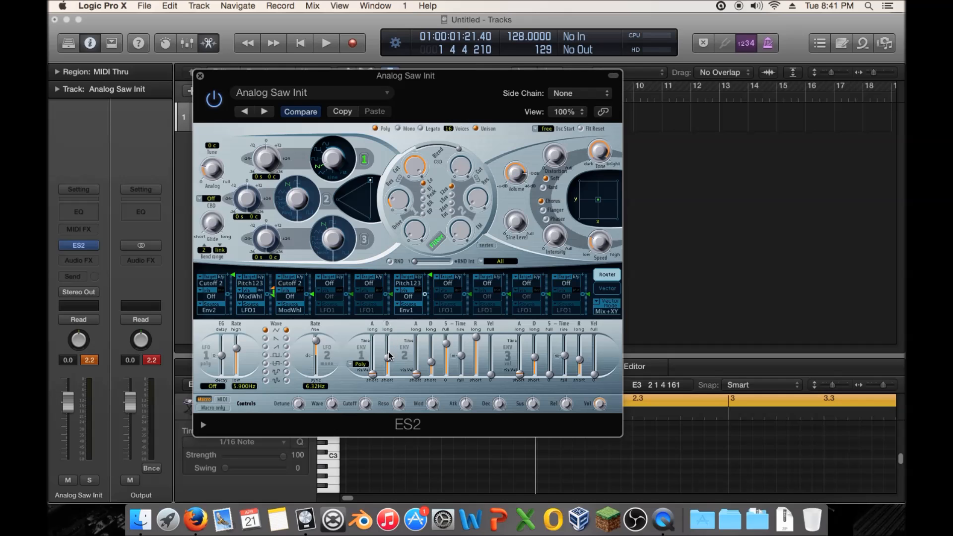
# Shorten Envelope 1's decay and set its Pitch123 modulation amount to about half while the region plays.
pyautogui.press('space')
pyautogui.moveTo(388, 357); pyautogui.dragTo(388, 370)
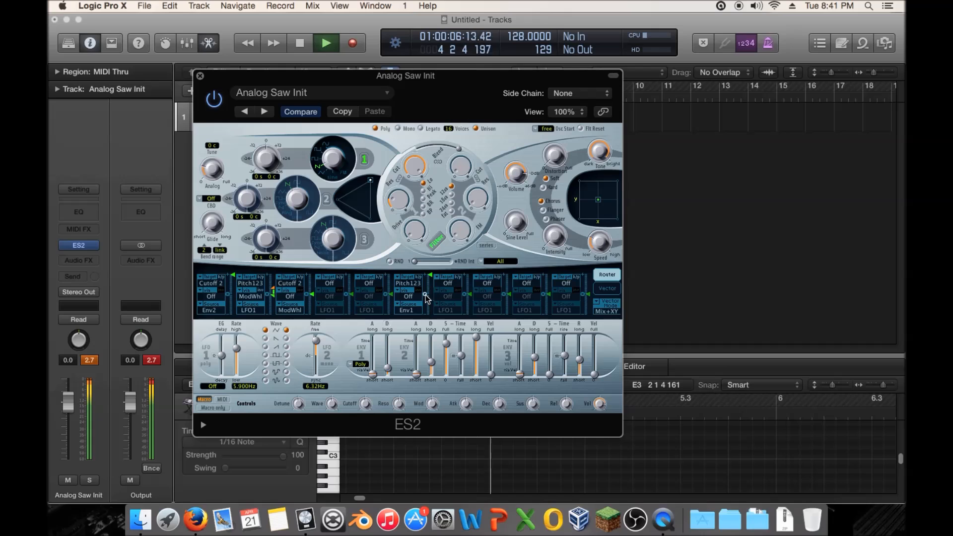
pyautogui.press('space')
pyautogui.press('space')
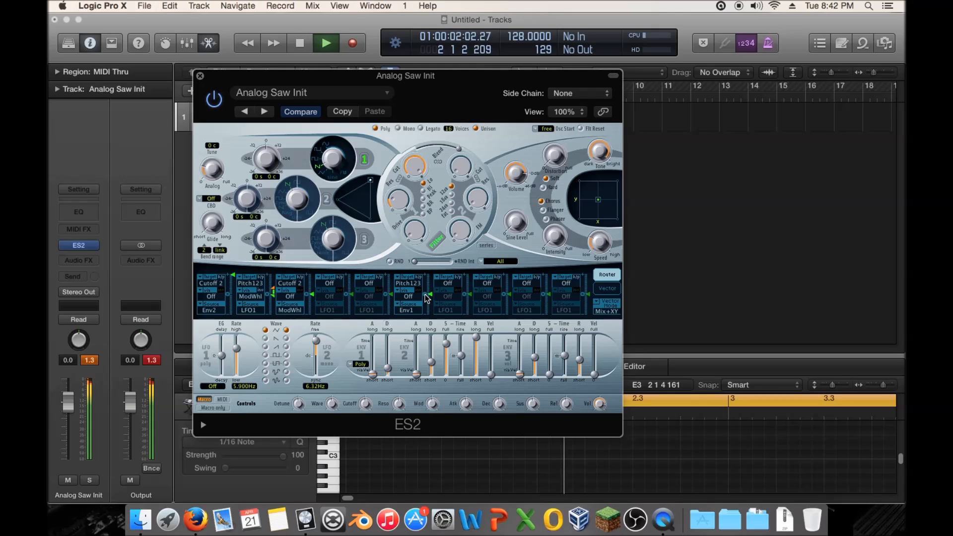
pyautogui.moveTo(425, 297); pyautogui.dragTo(431, 273)
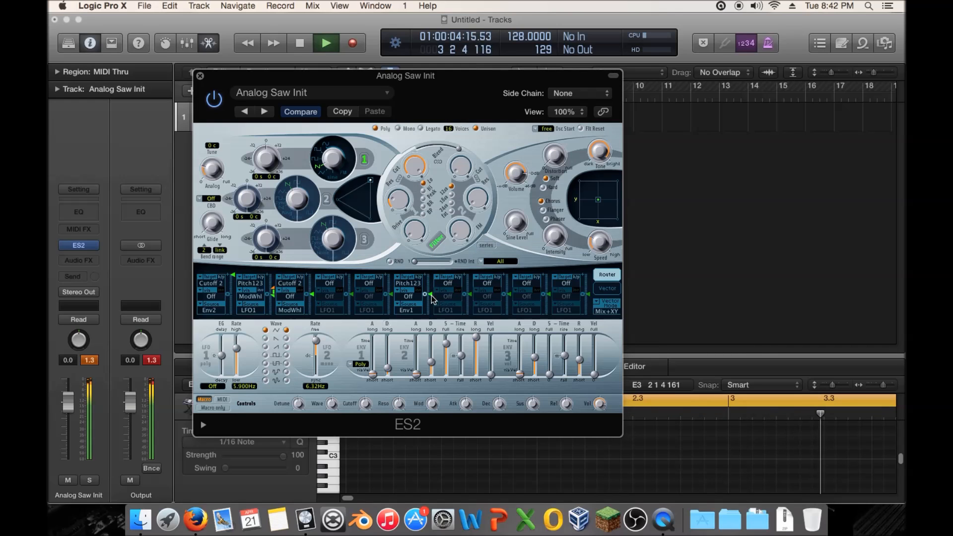
pyautogui.moveTo(432, 295)
pyautogui.mouseDown()
pyautogui.moveTo(433, 230)
pyautogui.moveTo(429, 278)
pyautogui.mouseUp()
# Lower the ES2 volume to -4.0 dB, reset the peak level display, and audition the region again.
pyautogui.click(149, 363)
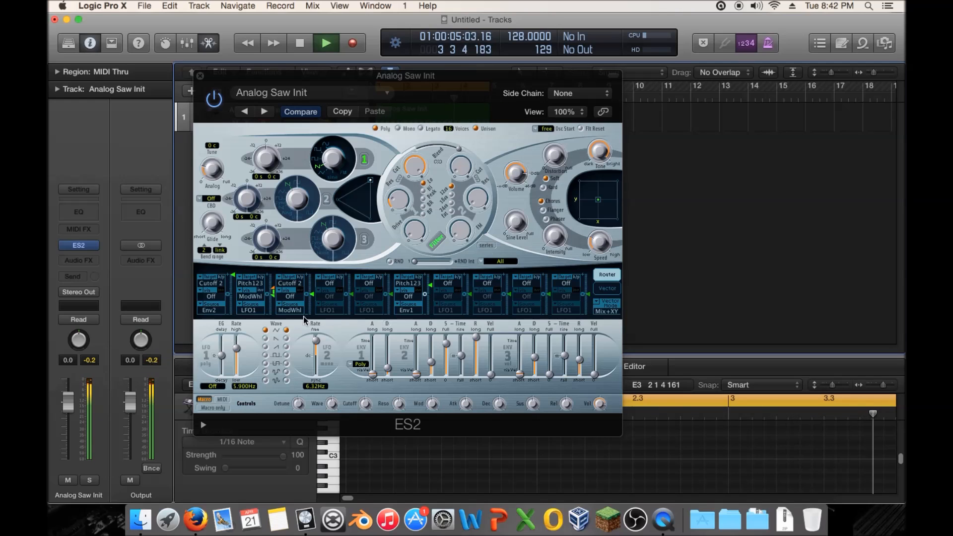
pyautogui.moveTo(511, 178); pyautogui.dragTo(512, 188)
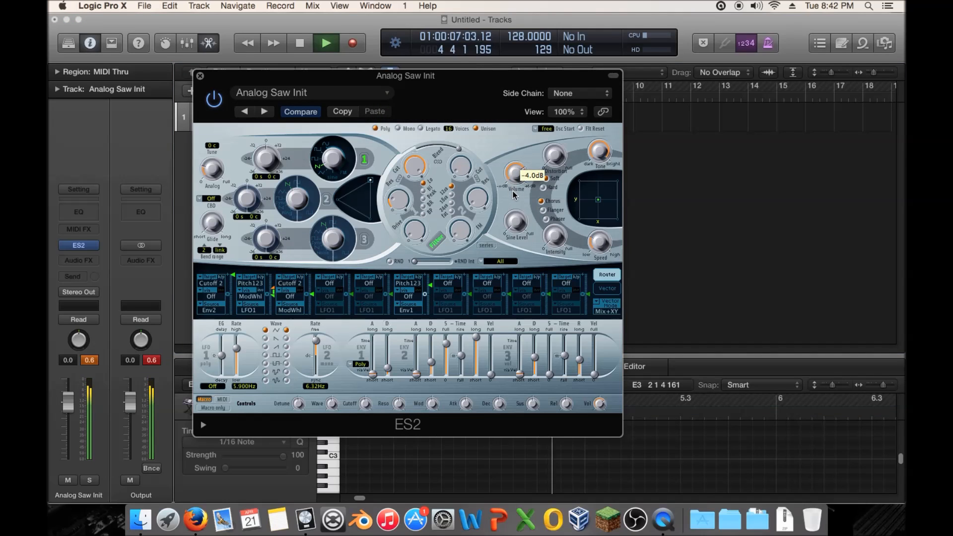
pyautogui.press('space')
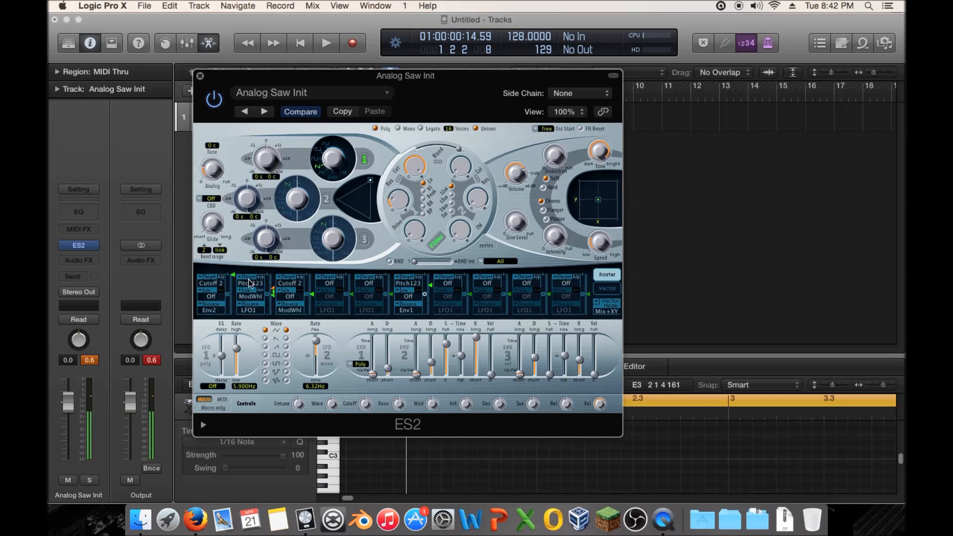
pyautogui.click(152, 363)
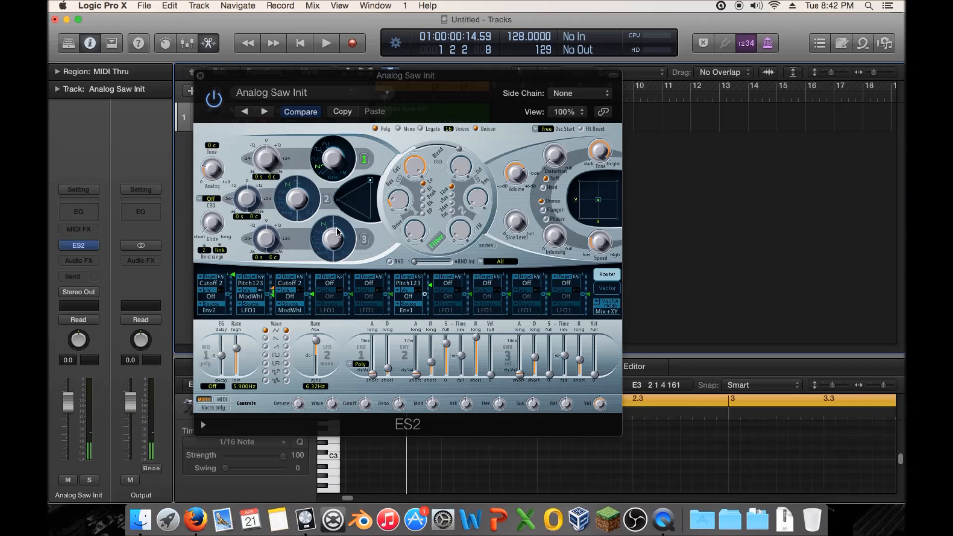
pyautogui.press('space')
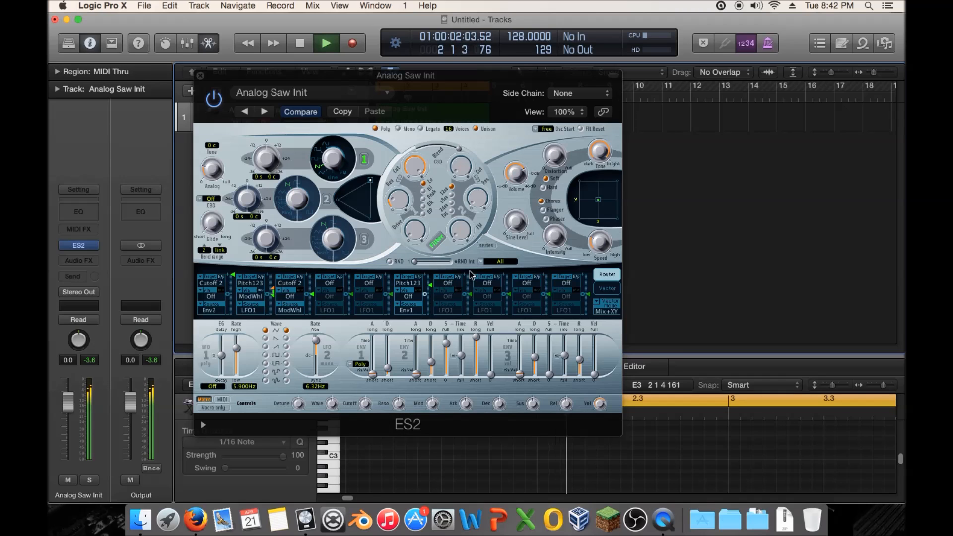
pyautogui.press('space')
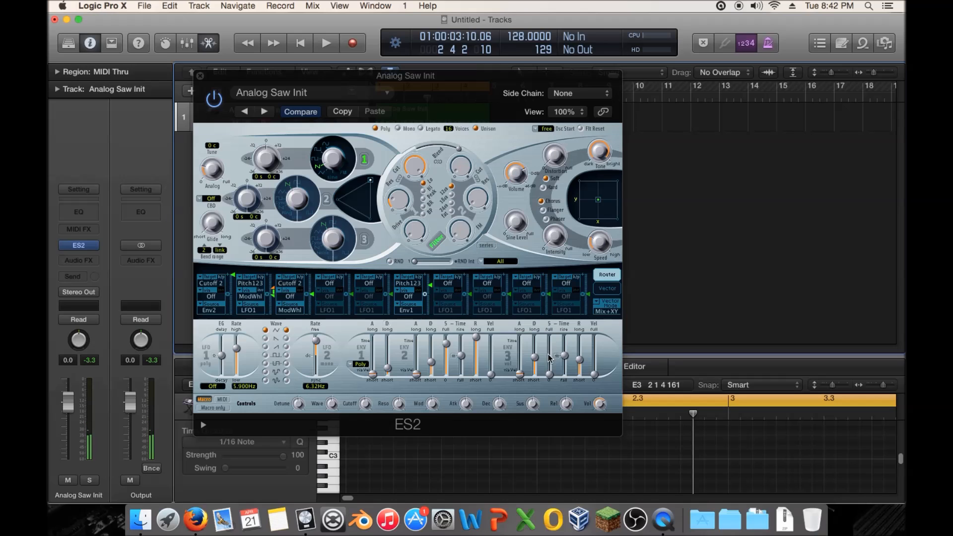
# Try an Envelope 3 sustain of 0.632 during playback and return it to zero.
pyautogui.click(555, 367)
pyautogui.moveTo(555, 368); pyautogui.dragTo(555, 343)
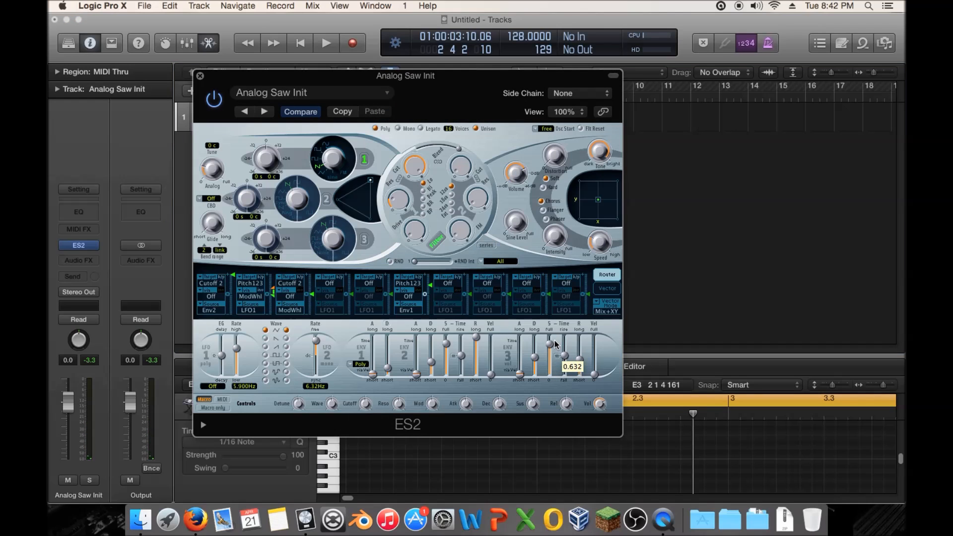
pyautogui.press('space')
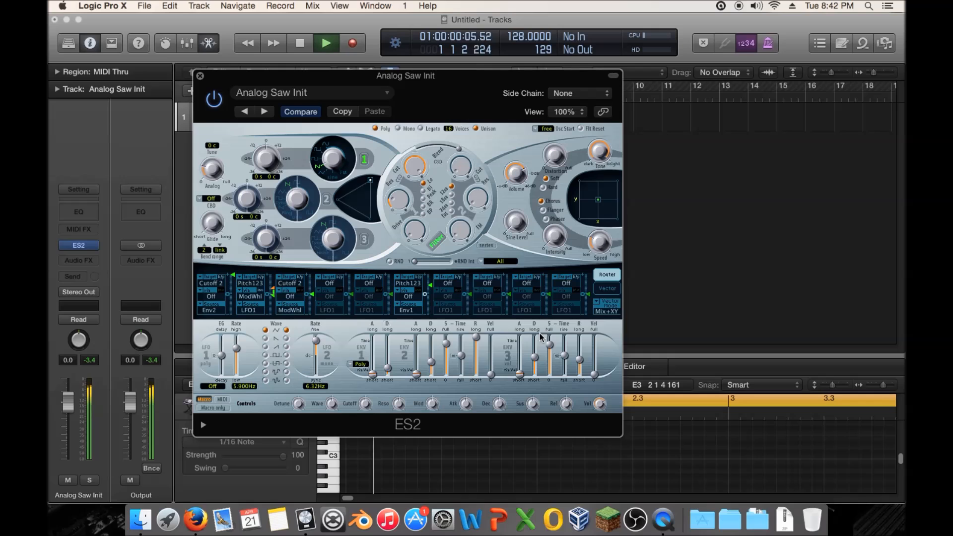
pyautogui.click(549, 345)
pyautogui.moveTo(549, 345); pyautogui.dragTo(549, 375)
# Set Osc Start to soft, listen to the result, and stop playback.
pyautogui.click(546, 128)
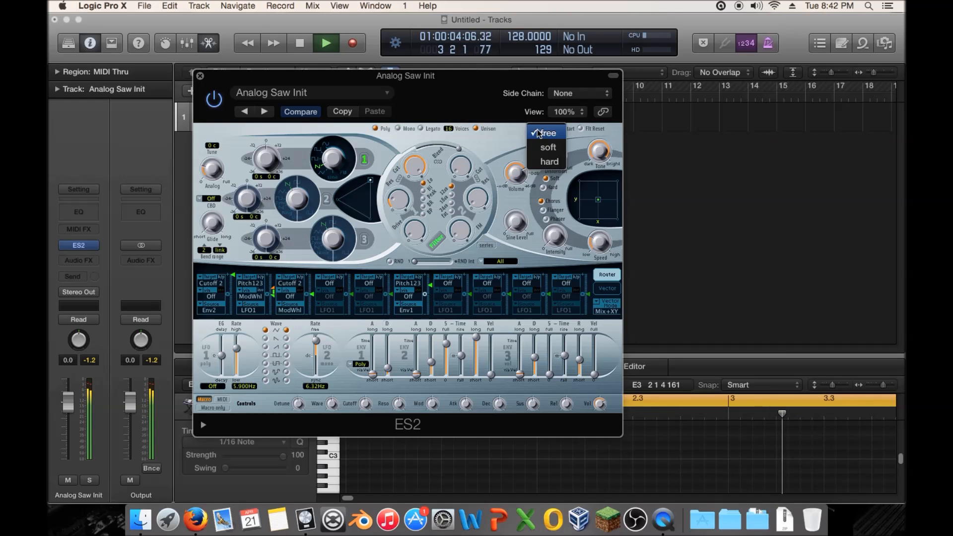
pyautogui.click(546, 147)
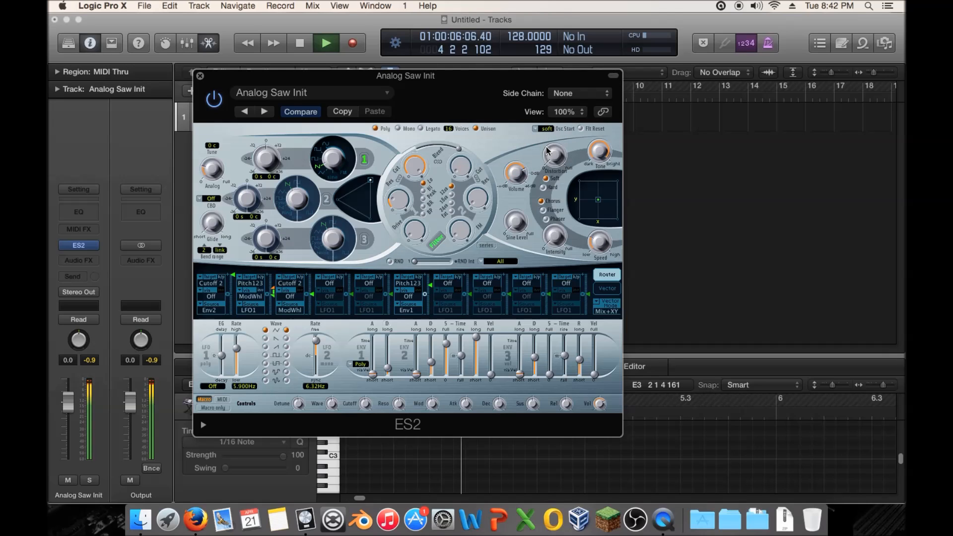
pyautogui.press('space')
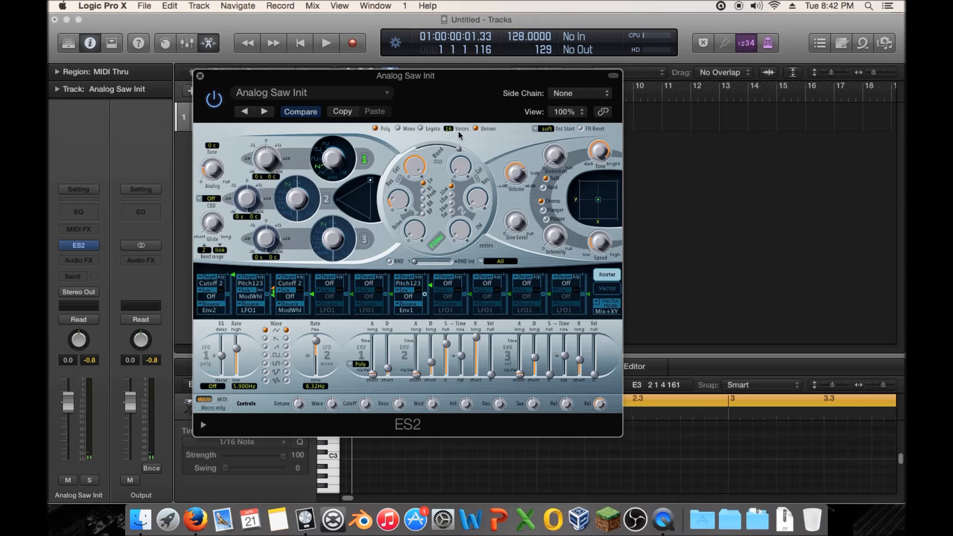
# Duplicate the Analog Saw Init track with its settings and copy its region to bar 1 of the new track.
pyautogui.moveTo(261, 84); pyautogui.dragTo(531, 84)
pyautogui.click(216, 92)
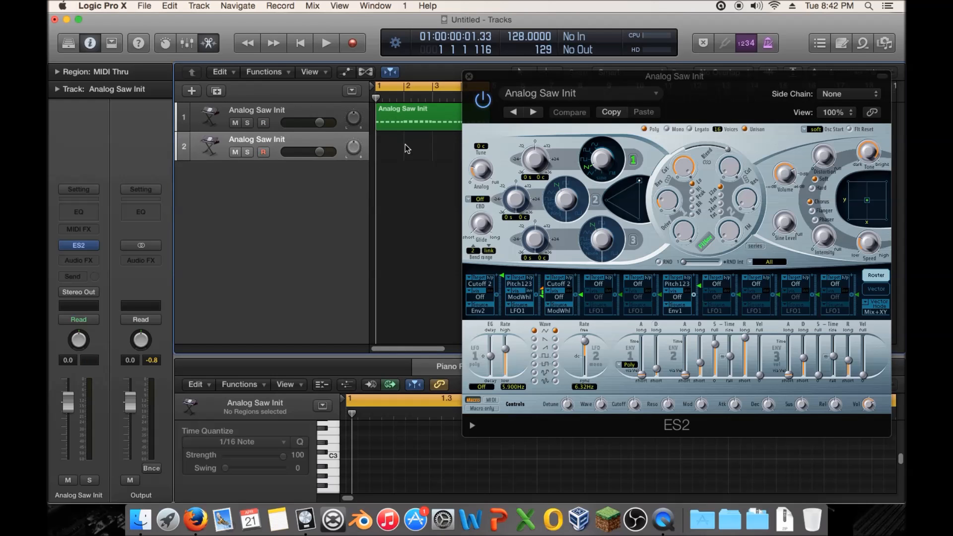
pyautogui.moveTo(391, 110); pyautogui.dragTo(391, 140)
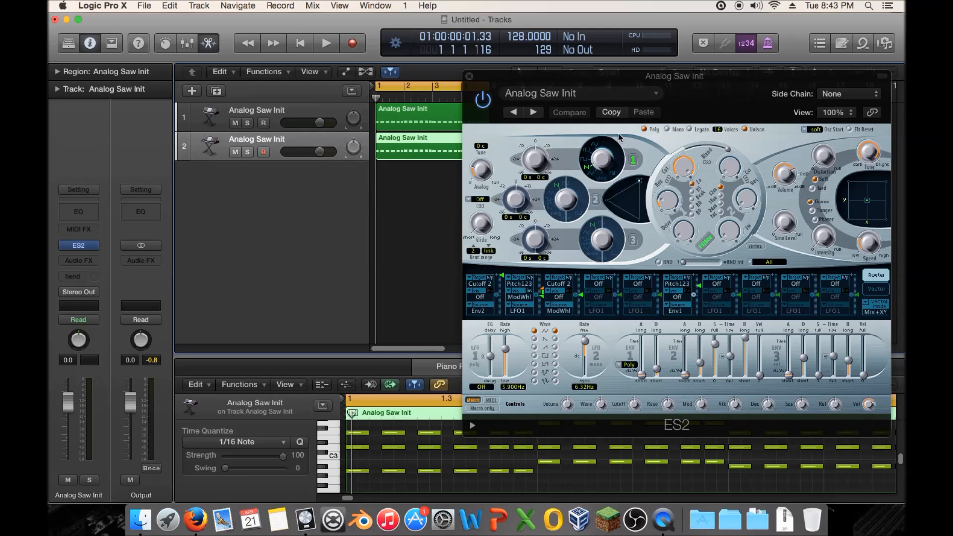
pyautogui.moveTo(585, 93); pyautogui.dragTo(541, 85)
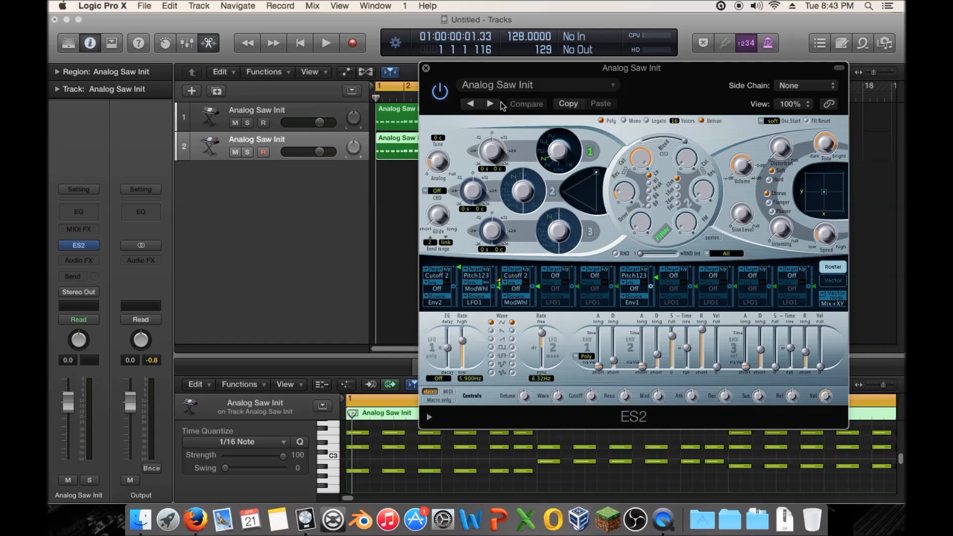
# In the second track's ES2, zero the Env1 modulation of Pitch123 and set Osc Start to free.
pyautogui.click(262, 124)
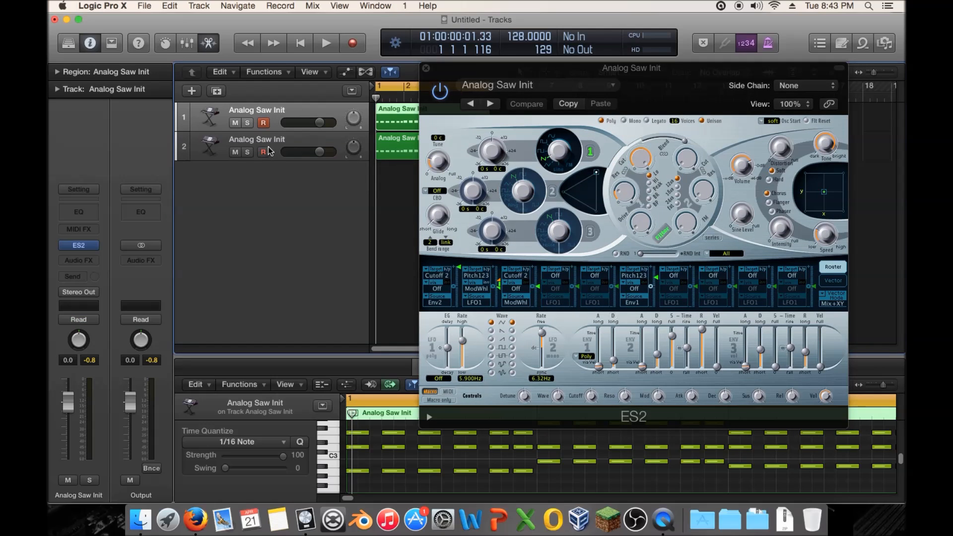
pyautogui.click(266, 150)
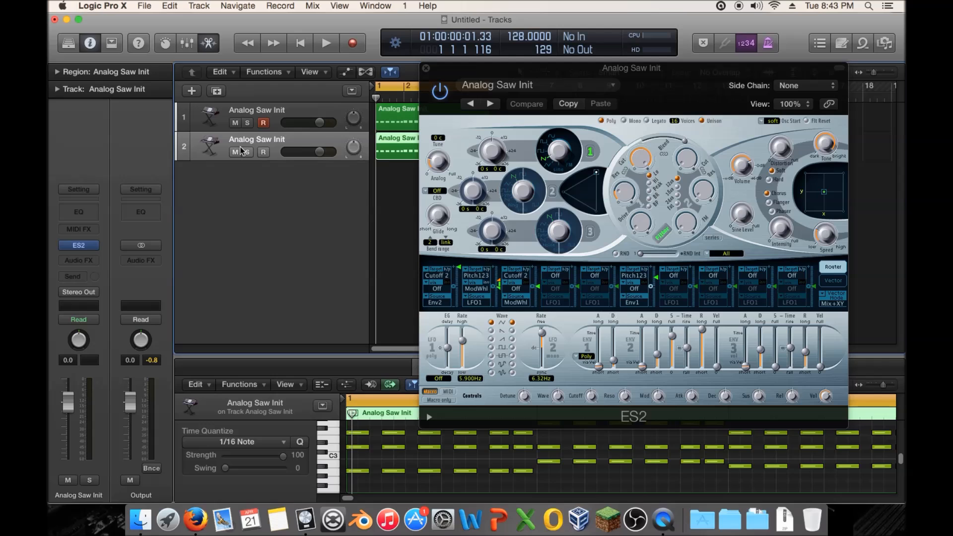
pyautogui.moveTo(88, 248)
pyautogui.click(89, 245)
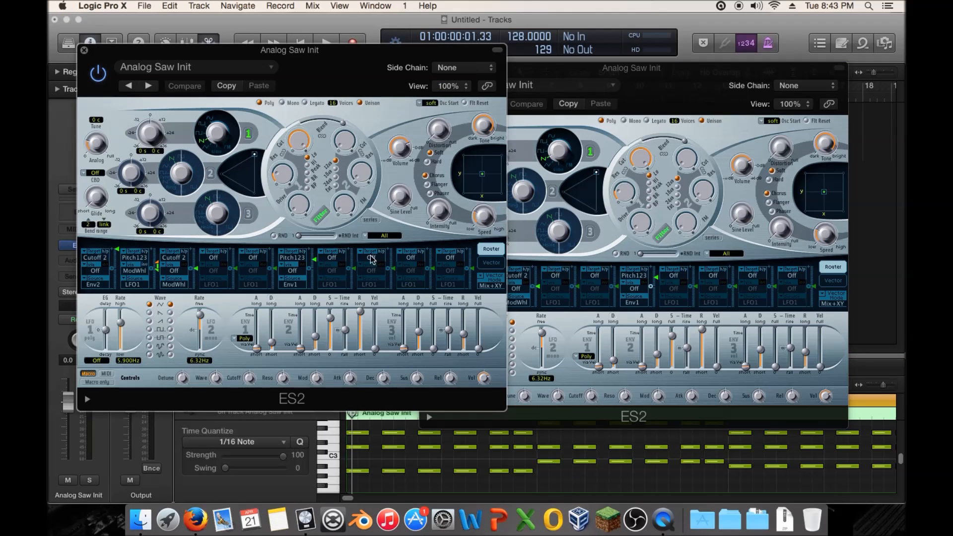
pyautogui.click(309, 271)
pyautogui.click(430, 103)
pyautogui.click(431, 94)
# Raise the second ES2's Envelope 2 sustain and second filter cutoff to full, and zero its Env2 modulation of Cutoff 2.
pyautogui.moveTo(330, 319); pyautogui.dragTo(331, 273)
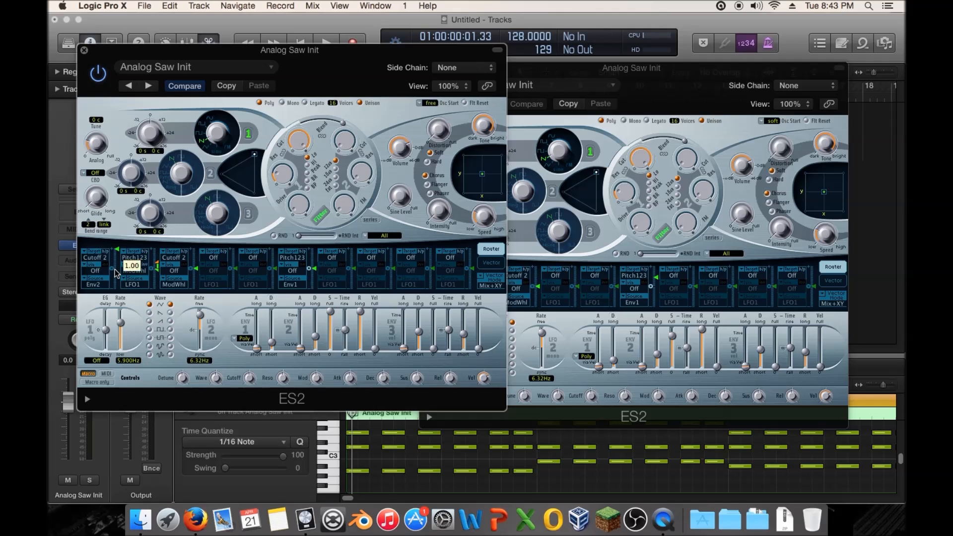
pyautogui.moveTo(339, 147); pyautogui.dragTo(342, 62)
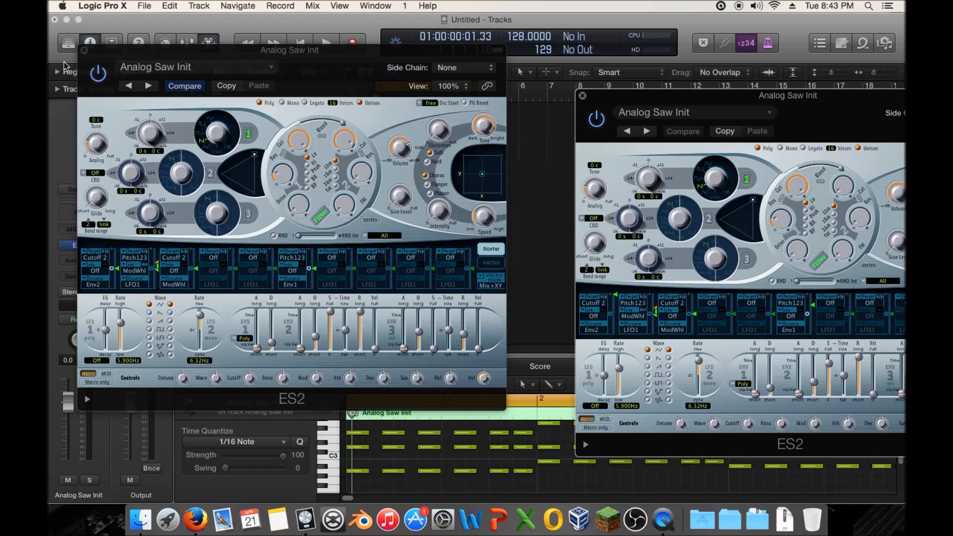
pyautogui.click(83, 50)
pyautogui.click(582, 95)
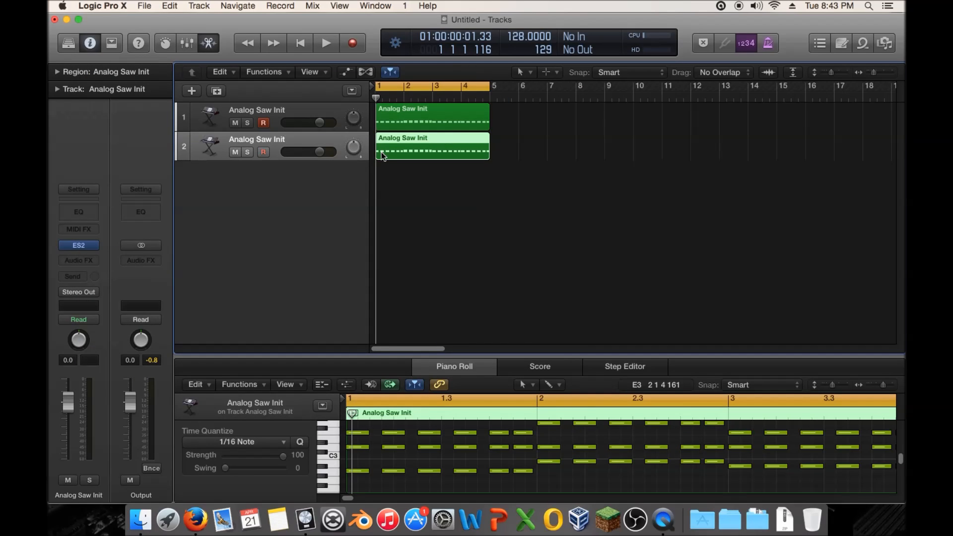
# Trim the first track's region to bars 1–2 and the second's to bars 3–4, and play them to compare the sounds.
pyautogui.moveTo(378, 154); pyautogui.dragTo(434, 155)
pyautogui.moveTo(489, 118); pyautogui.dragTo(430, 119)
pyautogui.press('space')
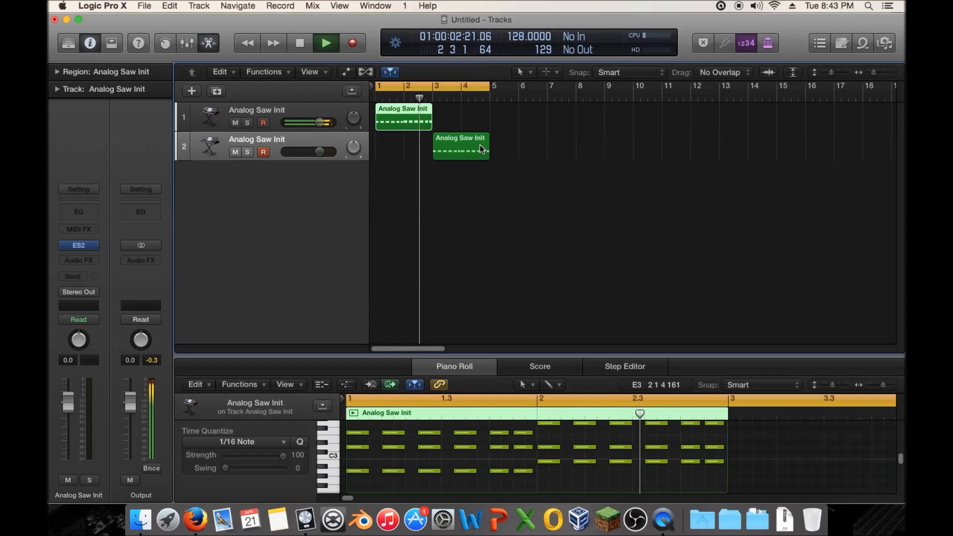
# In the second track's ES2, lower Envelope 2 sustain and filter 2 cutoff to zero and raise the Env2 modulation of Cutoff 2 to full.
pyautogui.press('space')
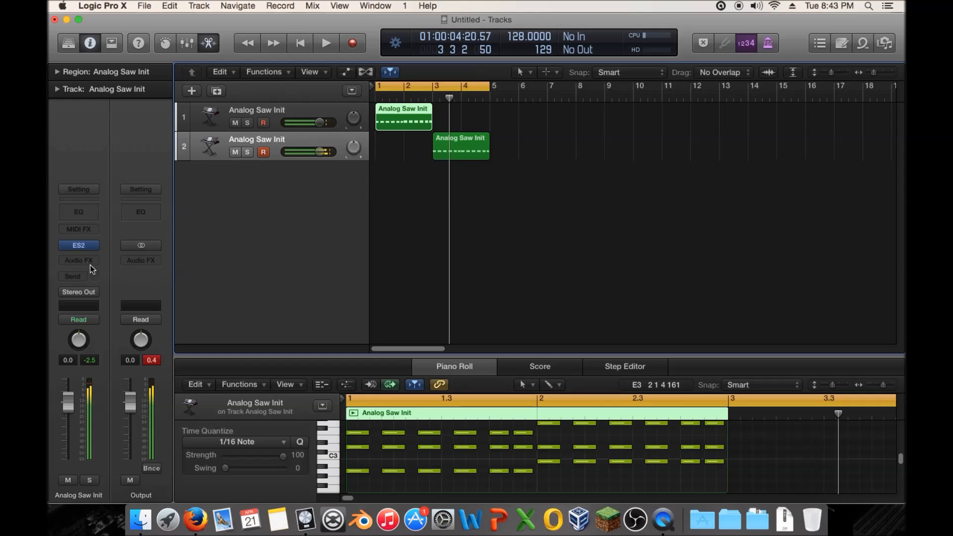
pyautogui.click(79, 245)
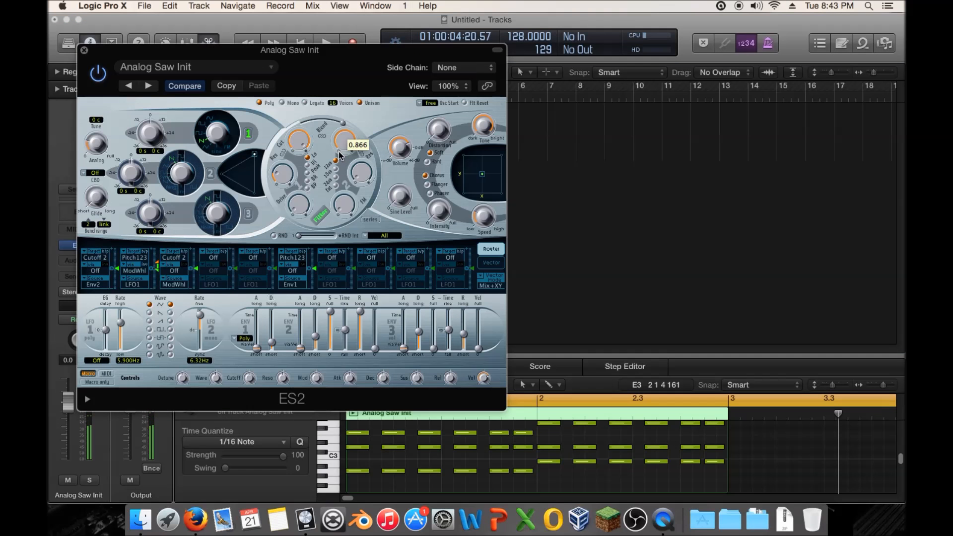
pyautogui.press('space')
pyautogui.moveTo(344, 144)
pyautogui.mouseDown()
pyautogui.moveTo(341, 168)
pyautogui.moveTo(346, 149)
pyautogui.mouseUp()
pyautogui.press('space')
pyautogui.moveTo(180, 53); pyautogui.dragTo(382, 49)
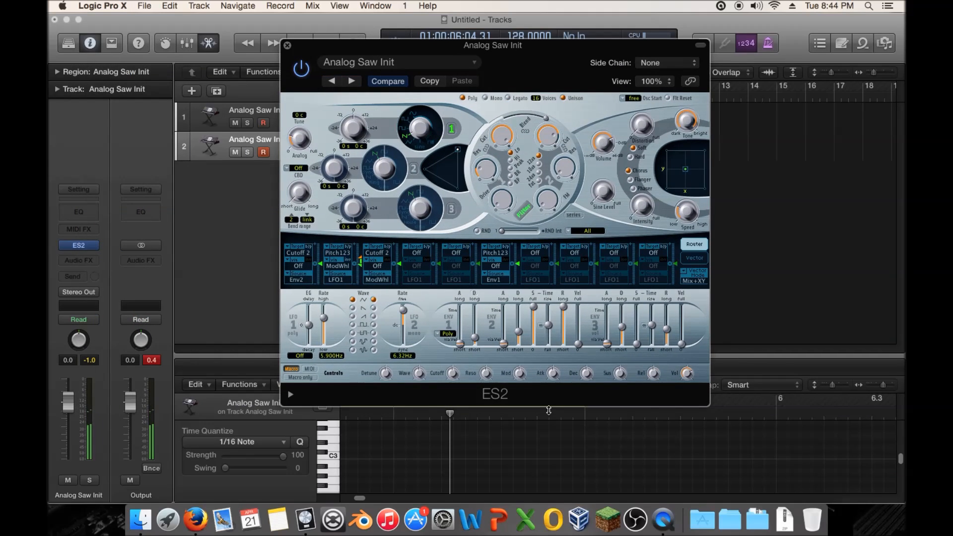
pyautogui.moveTo(533, 307); pyautogui.dragTo(541, 403)
pyautogui.moveTo(552, 143); pyautogui.dragTo(552, 179)
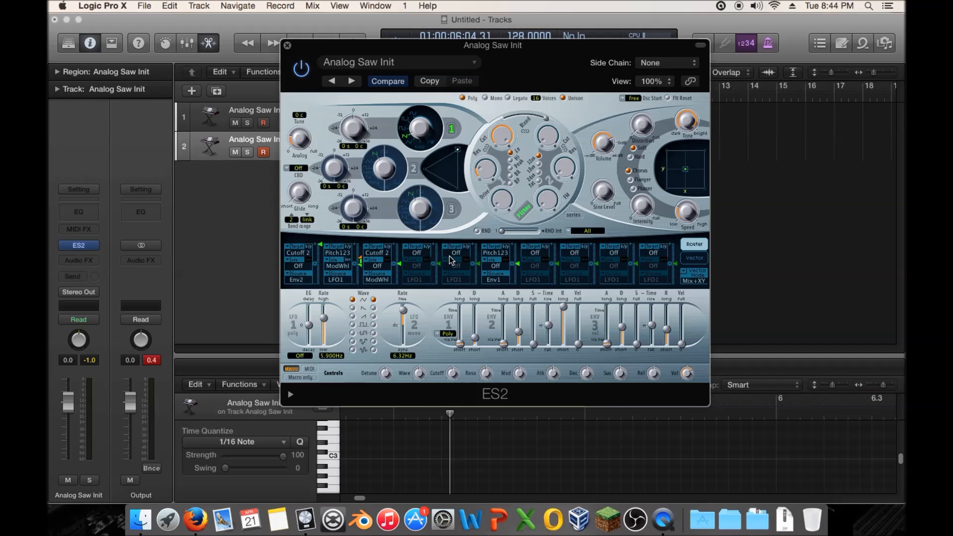
# Raise the second ES2's Envelope 2 sustain to match the first track's ES2, auditioning both tracks during playback.
pyautogui.press('space')
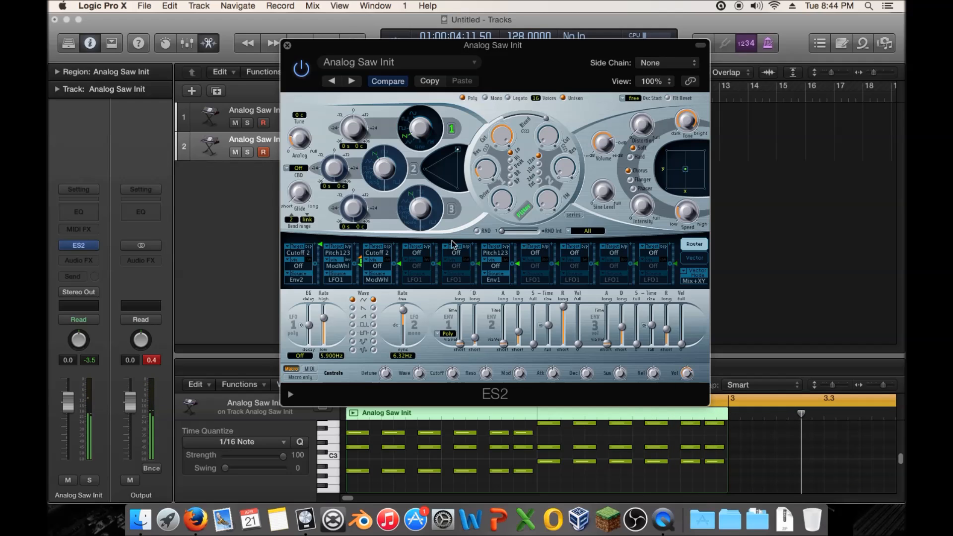
pyautogui.moveTo(534, 344); pyautogui.dragTo(535, 318)
pyautogui.press('space')
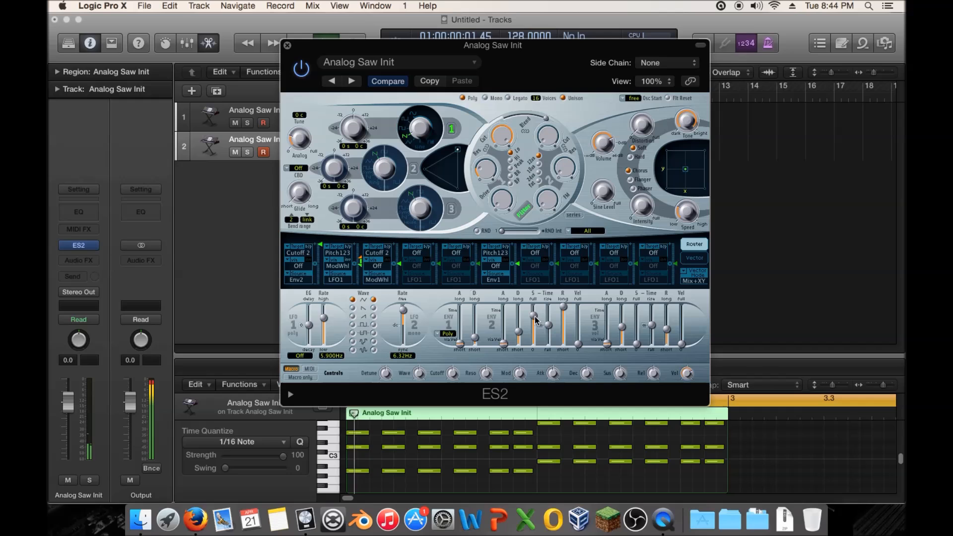
pyautogui.click(197, 121)
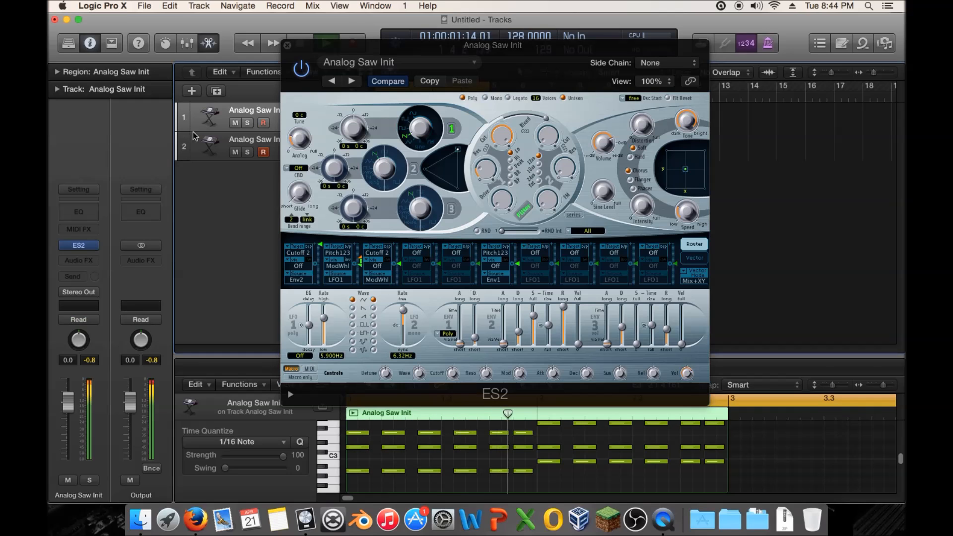
pyautogui.click(81, 245)
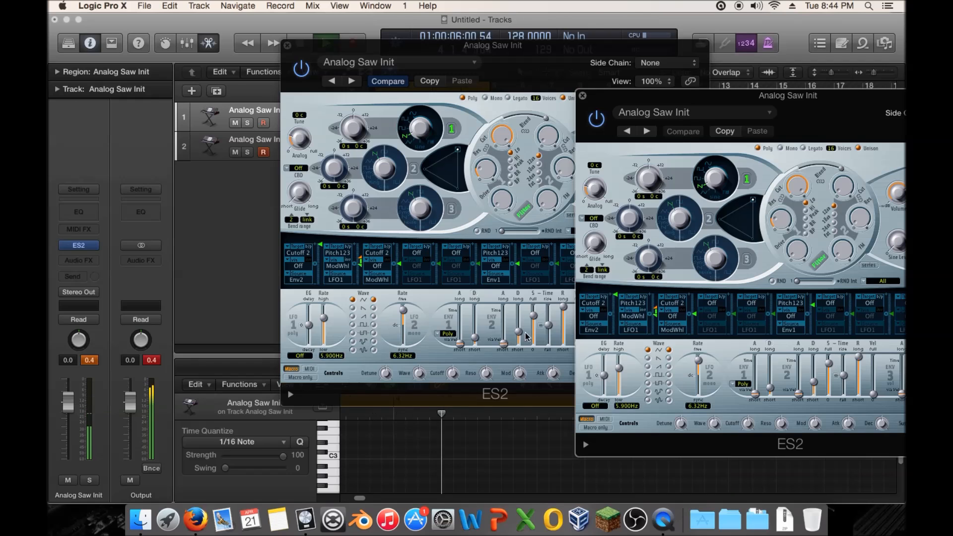
pyautogui.click(534, 315)
pyautogui.moveTo(534, 315); pyautogui.dragTo(534, 315)
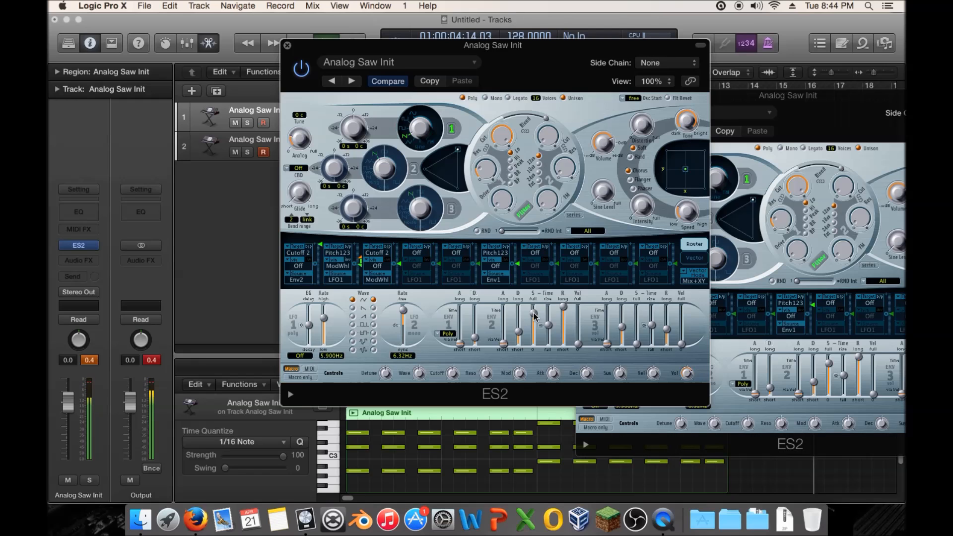
# Close both tracks' ES2 windows and stop playback.
pyautogui.click(738, 97)
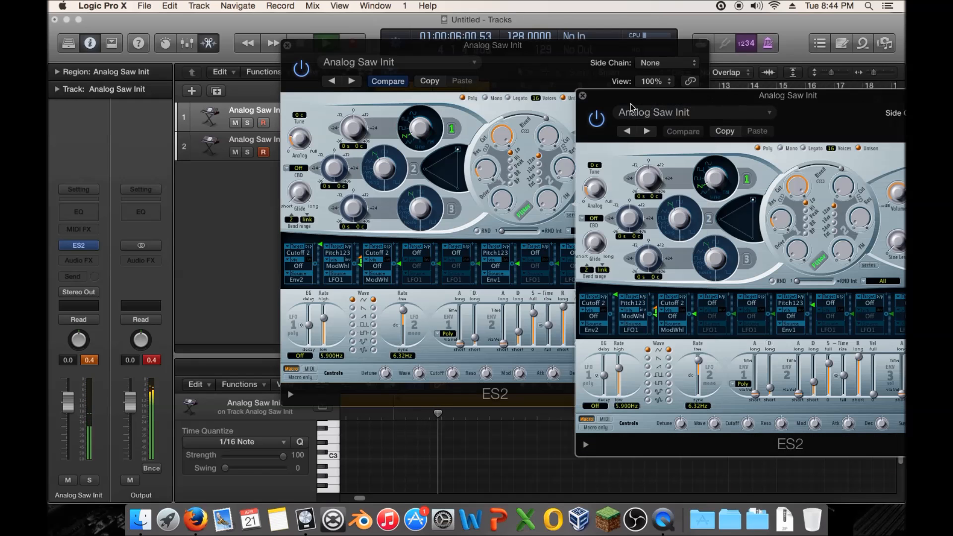
pyautogui.click(583, 95)
pyautogui.click(288, 45)
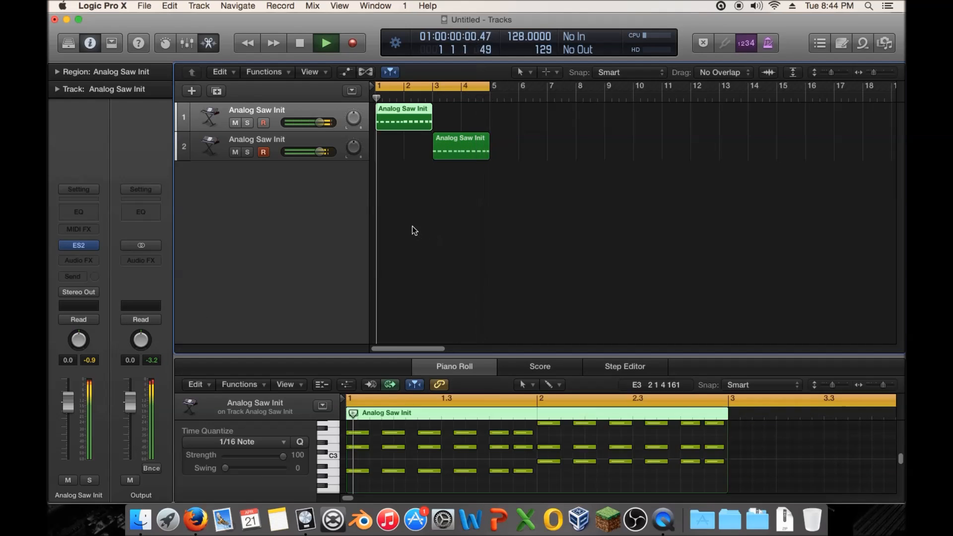
pyautogui.press('space')
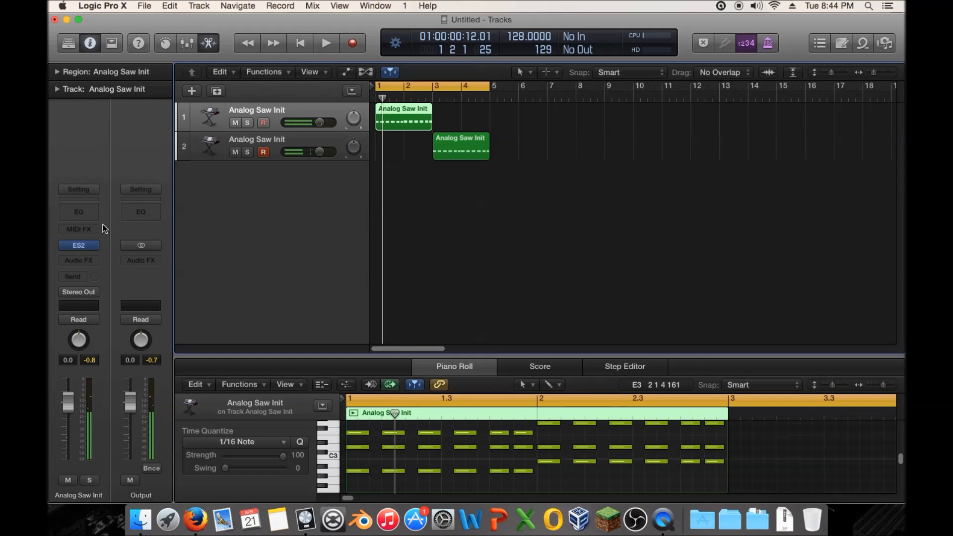
# Open the ES2 windows of both tracks and arrange them side by side to compare their settings.
pyautogui.click(85, 246)
pyautogui.moveTo(684, 106); pyautogui.dragTo(397, 95)
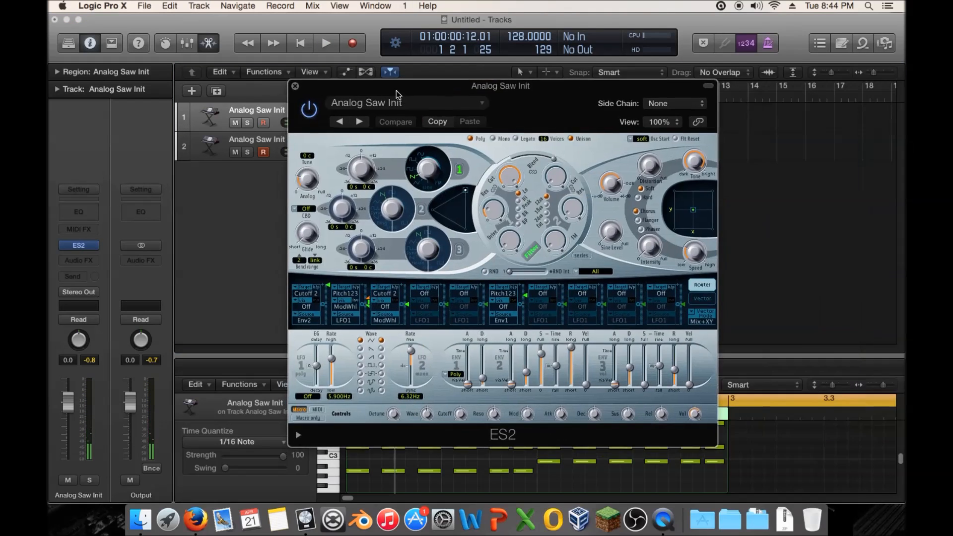
pyautogui.click(78, 246)
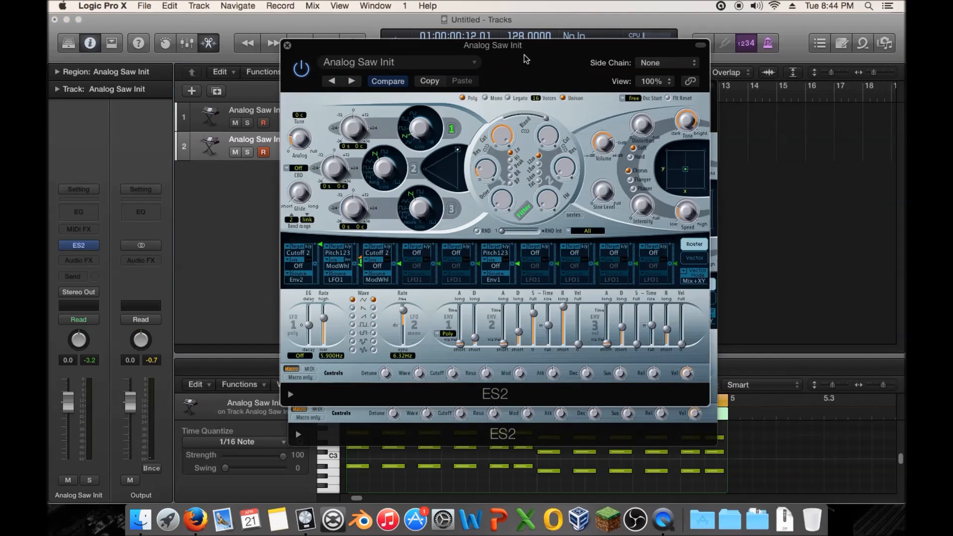
pyautogui.moveTo(463, 50); pyautogui.dragTo(678, 87)
pyautogui.moveTo(406, 89); pyautogui.dragTo(183, 83)
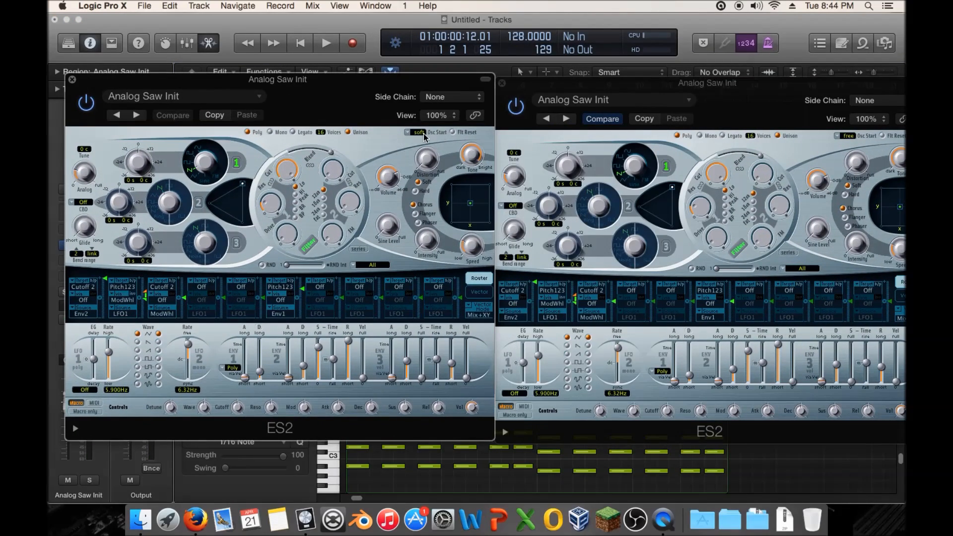
pyautogui.click(866, 149)
pyautogui.moveTo(433, 86); pyautogui.dragTo(424, 86)
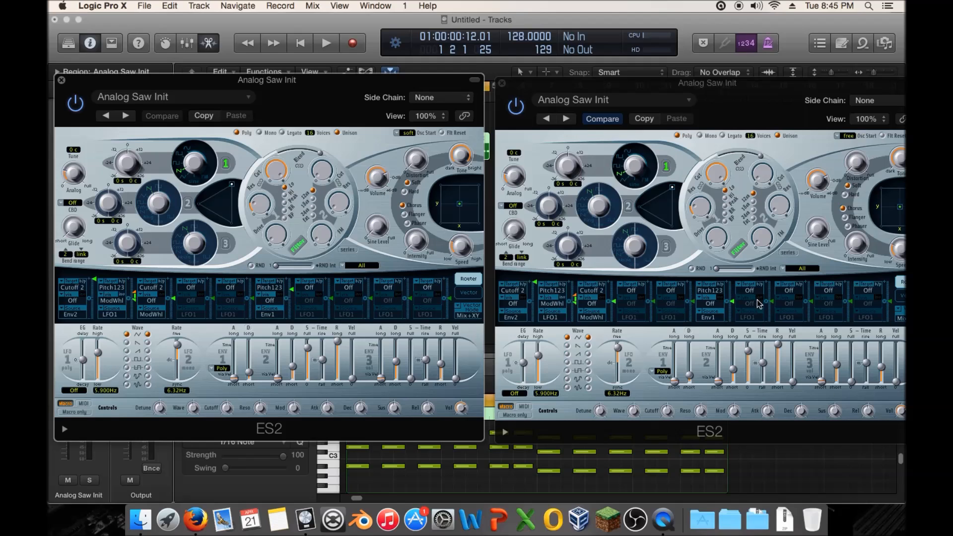
pyautogui.click(728, 305)
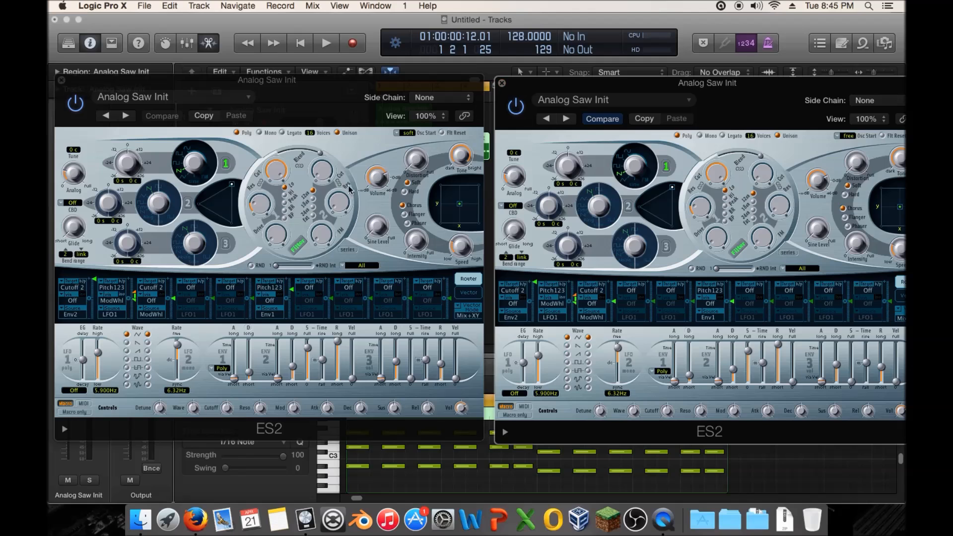
# Set the filter 2 slope of the first track's ES2 to 24 dB while playing both regions.
pyautogui.press('space')
pyautogui.click(313, 206)
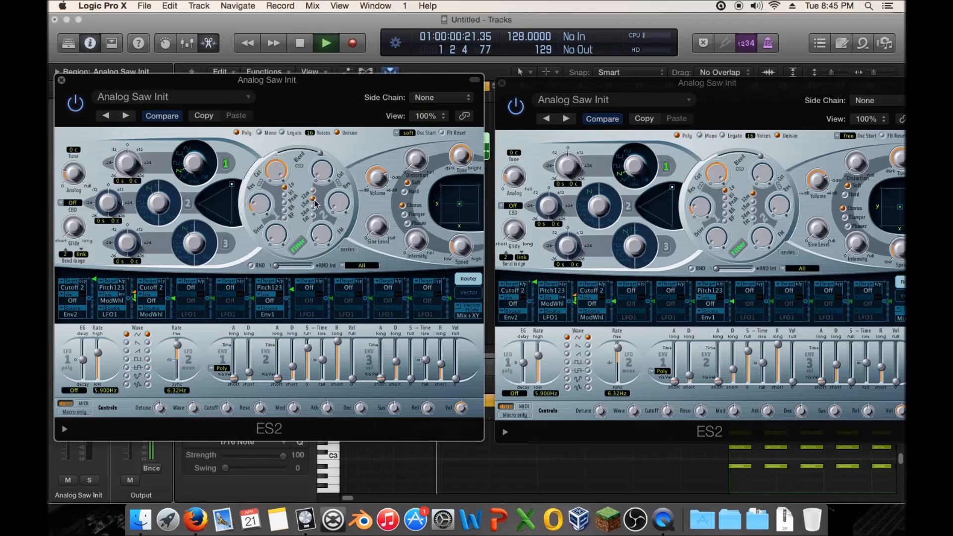
pyautogui.click(792, 207)
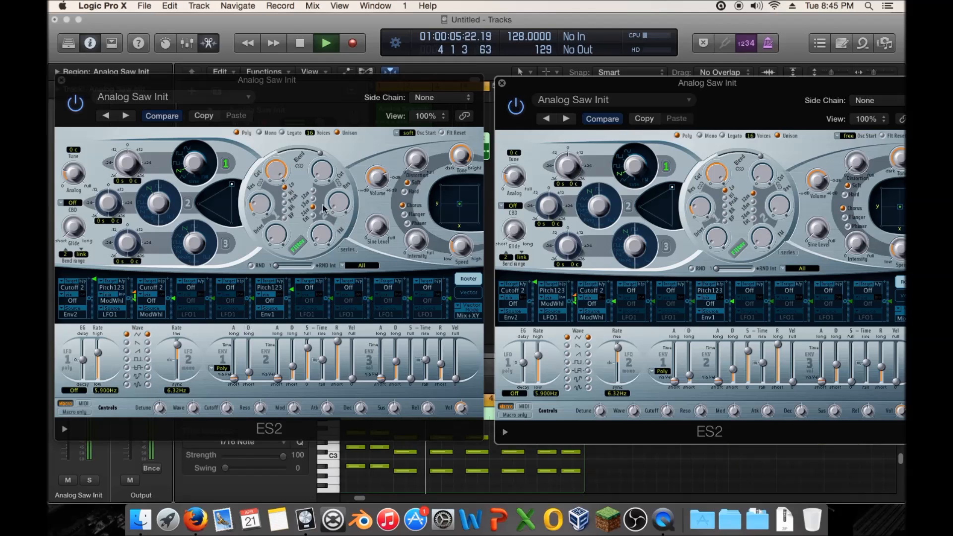
pyautogui.press('space')
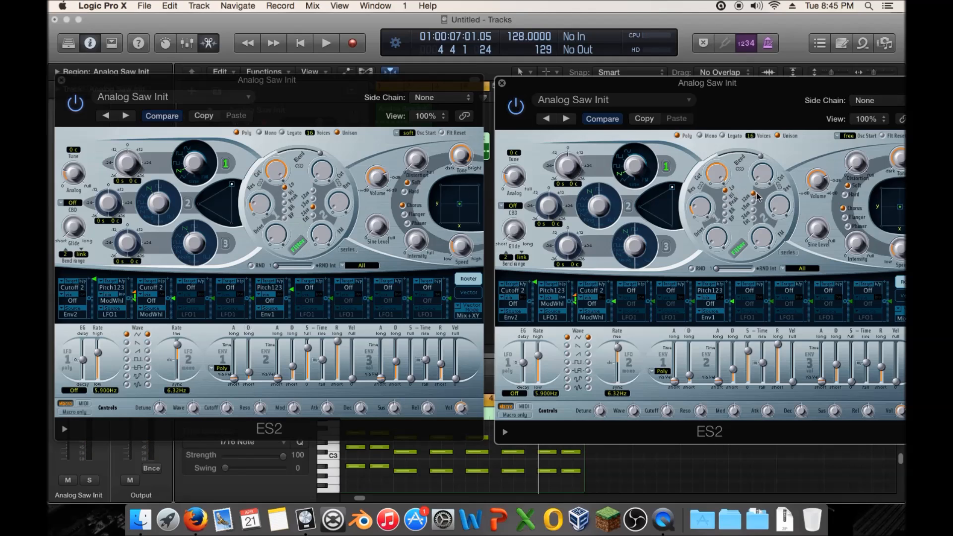
# Try a higher filter 2 resonance in the first track's ES2 during playback, and return it to zero.
pyautogui.press('space')
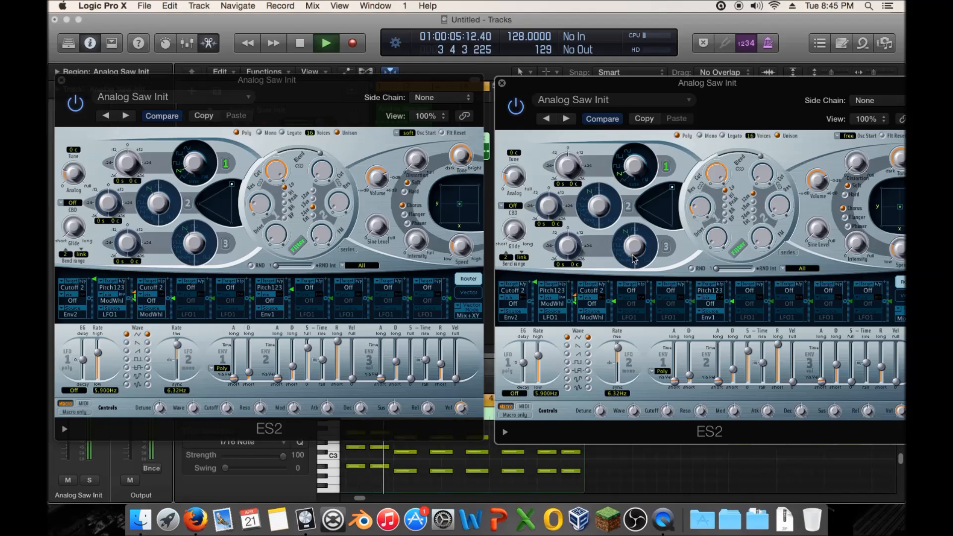
pyautogui.moveTo(348, 212); pyautogui.dragTo(342, 192)
pyautogui.press('space')
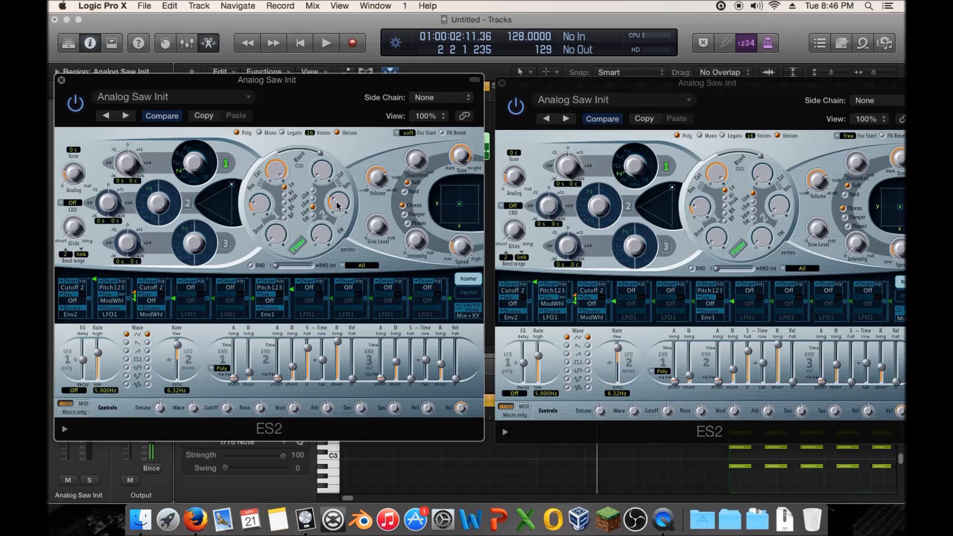
pyautogui.press('space')
pyautogui.moveTo(337, 205); pyautogui.dragTo(344, 224)
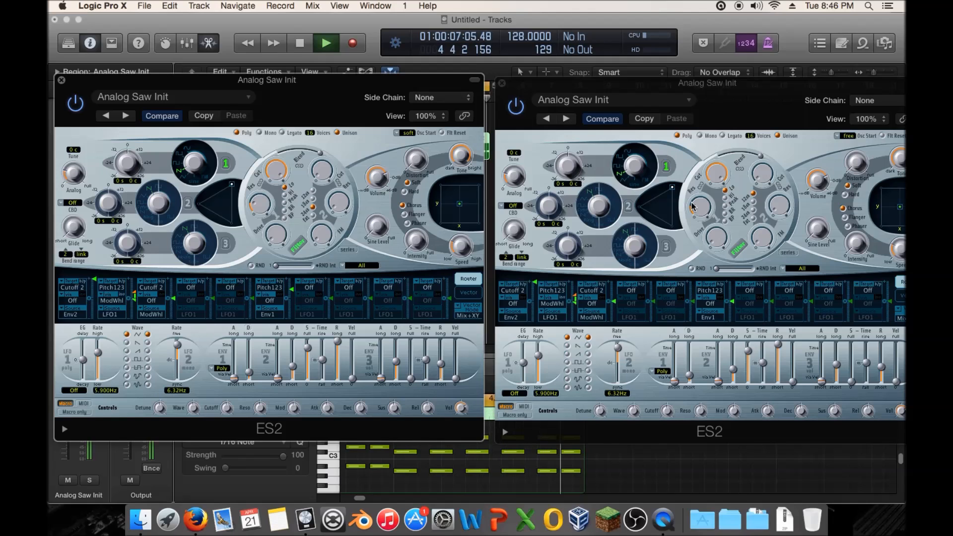
# Set the second ES2's filter 2 slope to 24 dB, stop playback, and close its window, leaving the first track's ES2 open.
pyautogui.click(752, 210)
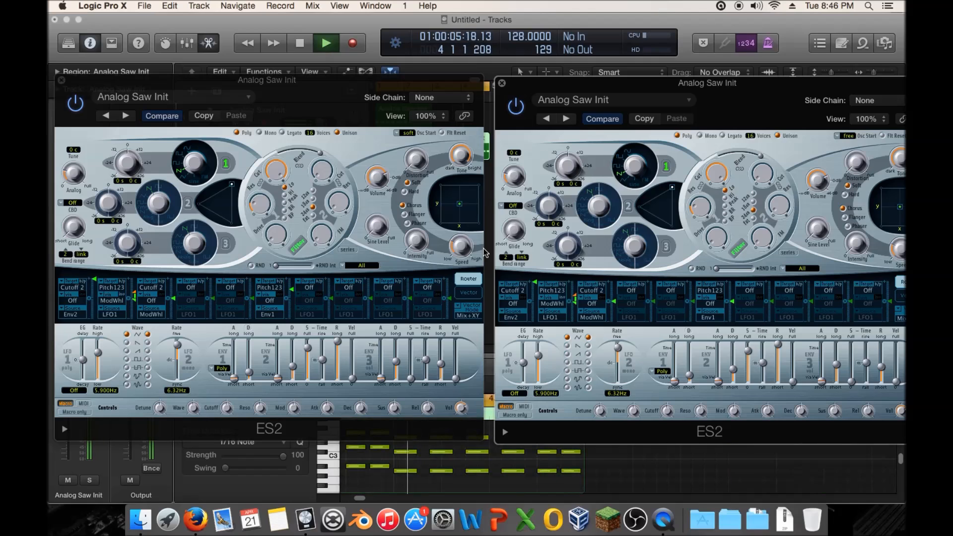
pyautogui.press('space')
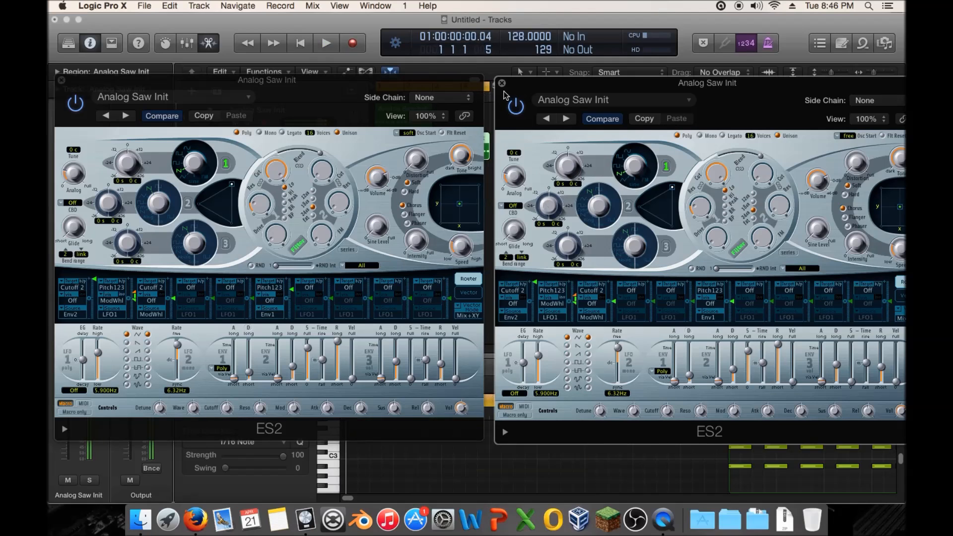
pyautogui.click(502, 83)
pyautogui.moveTo(207, 83); pyautogui.dragTo(489, 71)
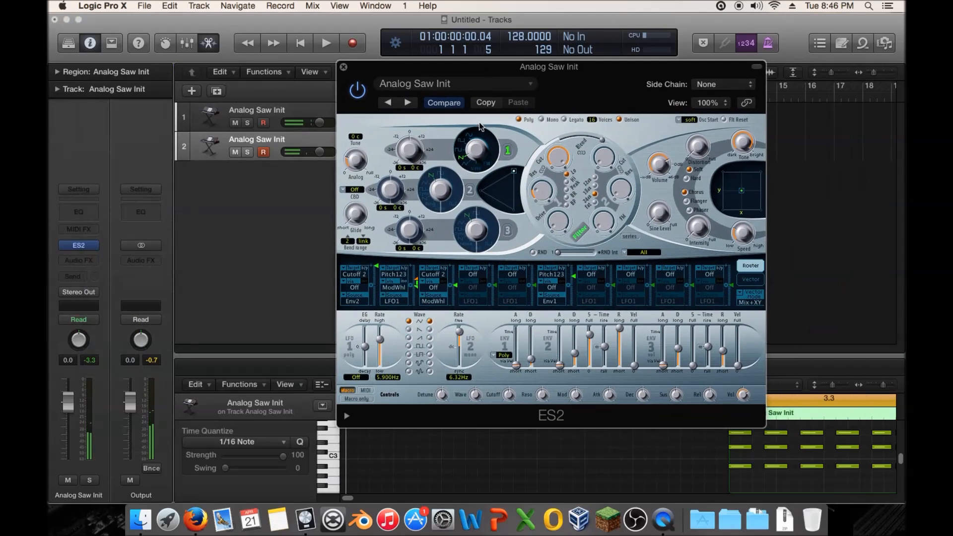